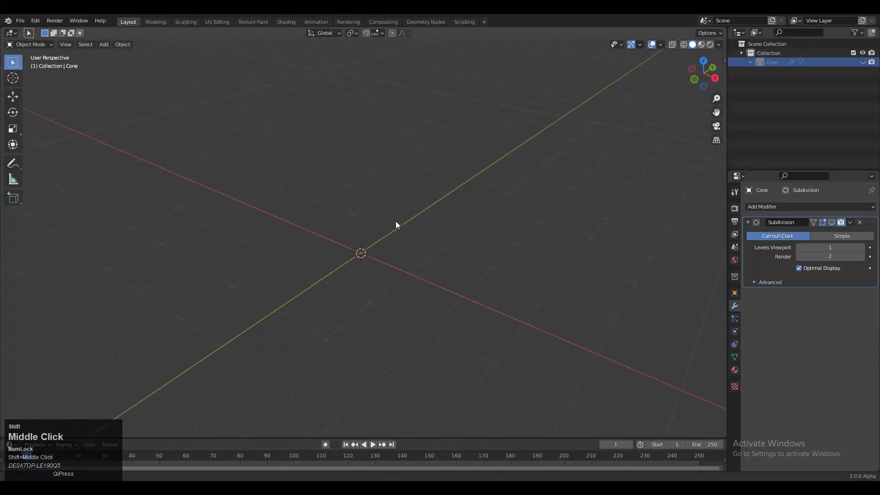
- Add a cone mesh at the world origin
{"action": "middle_click_drag", "start_coordinate": [395, 224], "coordinate": [421, 219]}
{"action": "key", "text": "shift+a"}
{"action": "mouse_move", "coordinate": [373, 221]}
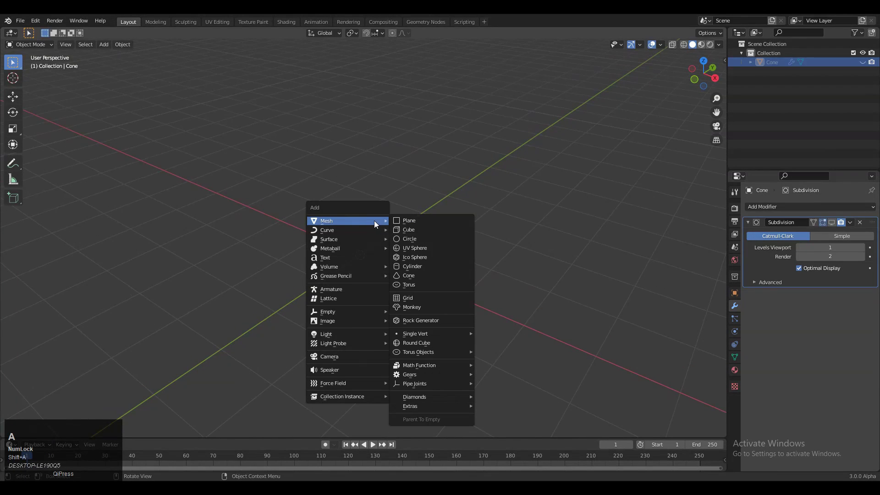
{"action": "left_click", "coordinate": [408, 275]}
{"action": "middle_click_drag", "start_coordinate": [409, 274], "coordinate": [405, 253]}
{"action": "scroll", "coordinate": [410, 259], "scroll_direction": "up", "scroll_amount": 1}
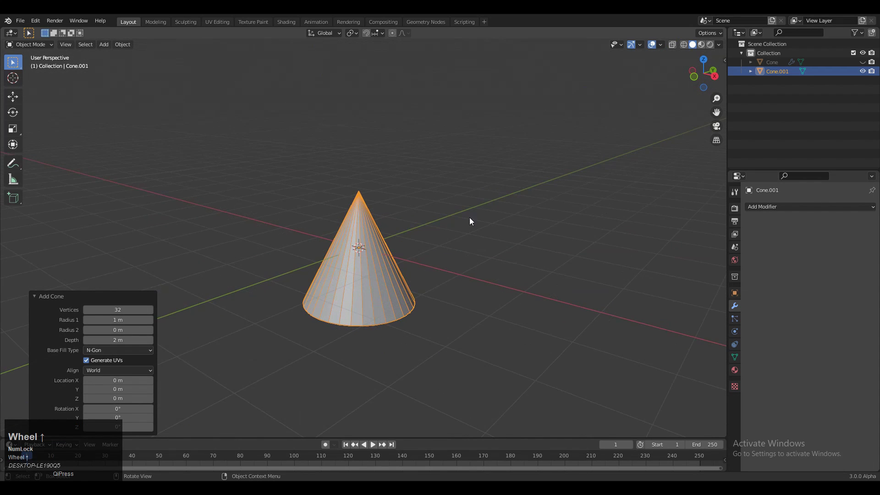
- Raise the cone 1 m along Z so its base sits on the ground line
{"action": "left_click", "coordinate": [713, 75]}
{"action": "left_click", "coordinate": [14, 97]}
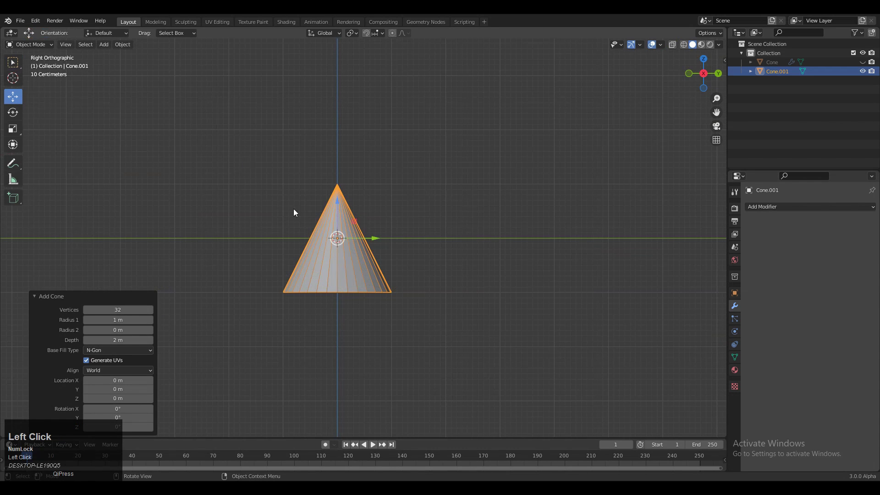
{"action": "left_click_drag", "start_coordinate": [337, 212], "coordinate": [347, 154], "text": "ctrl"}
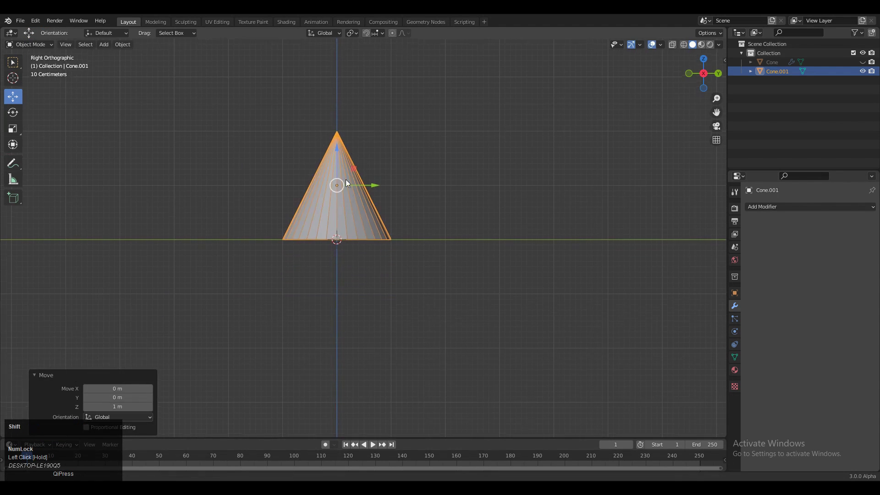
- Select the cone's apex vertex in Edit Mode and bevel it as a vertex to cut the tip off flat
{"action": "middle_click_drag", "start_coordinate": [346, 179], "coordinate": [388, 249], "text": "shift"}
{"action": "scroll", "coordinate": [394, 229], "scroll_direction": "up", "scroll_amount": 2}
{"action": "key", "text": "Tab"}
{"action": "key", "text": "1"}
{"action": "left_click_drag", "start_coordinate": [492, 126], "coordinate": [78, 236]}
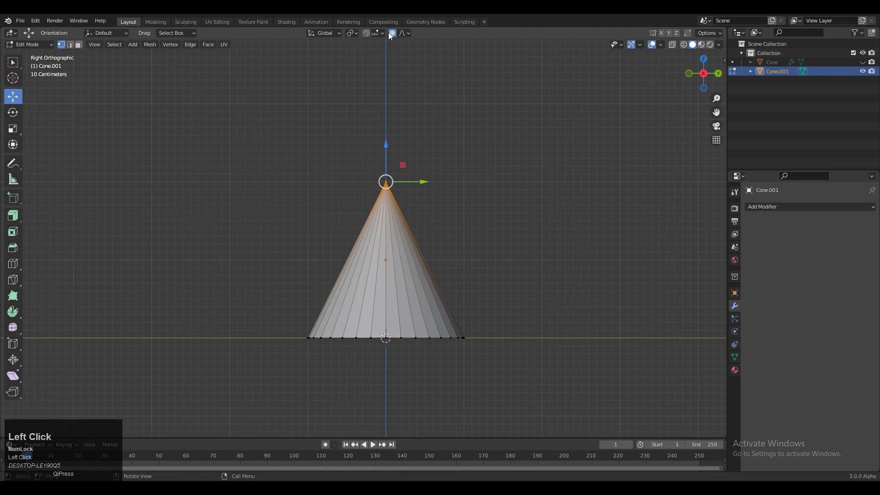
{"action": "scroll", "coordinate": [330, 207], "scroll_direction": "up", "scroll_amount": 1}
{"action": "middle_click_drag", "start_coordinate": [346, 203], "coordinate": [343, 201], "text": "shift"}
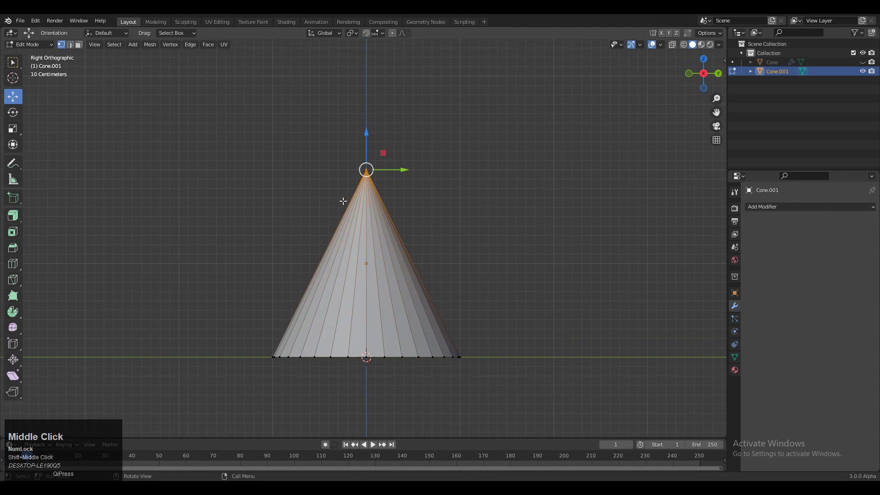
{"action": "key", "text": "ctrl+b"}
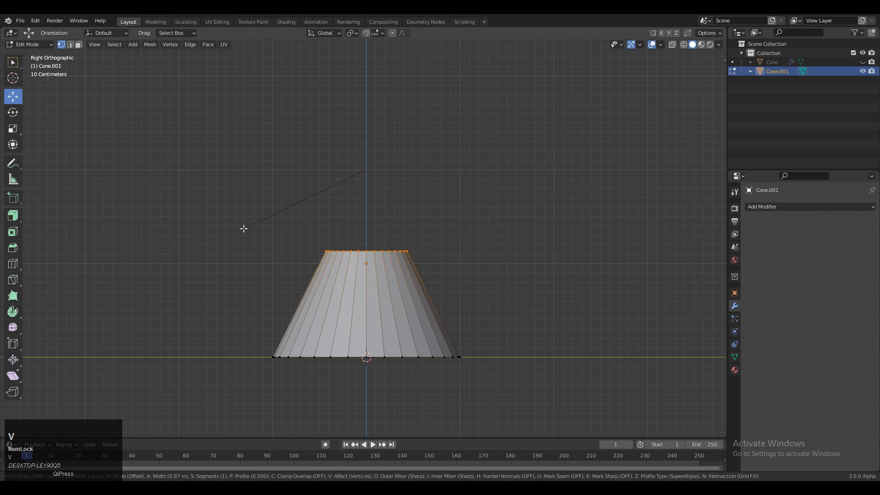
{"action": "left_click", "coordinate": [221, 237]}
- Set the apex vertex bevel width to 1.5 m
{"action": "middle_click_drag", "start_coordinate": [221, 237], "coordinate": [155, 291]}
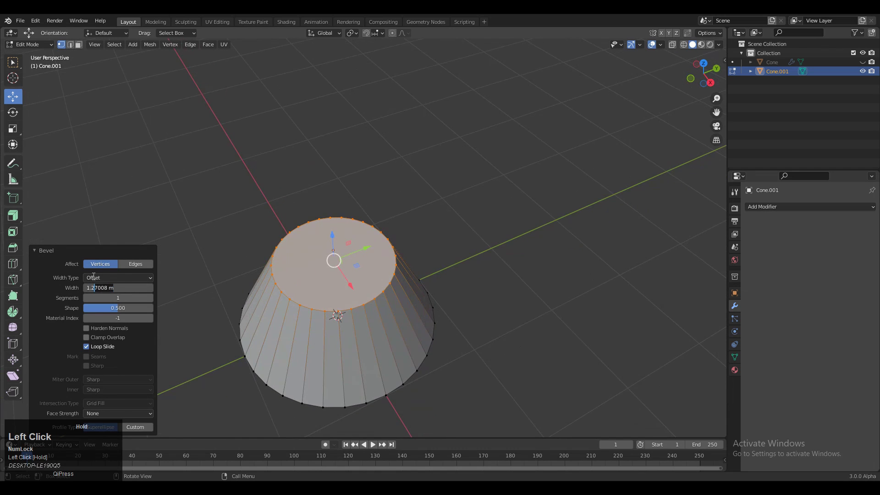
{"action": "type", "text": "6"}
{"action": "left_click", "coordinate": [208, 277]}
{"action": "middle_click_drag", "start_coordinate": [297, 261], "coordinate": [300, 234]}
{"action": "left_click_drag", "start_coordinate": [112, 288], "coordinate": [91, 288]}
{"action": "type", "text": "5"}
{"action": "left_click", "coordinate": [220, 275]}
- Inset the flat top face and scale the inner face to 0.9
{"action": "key", "text": "i"}
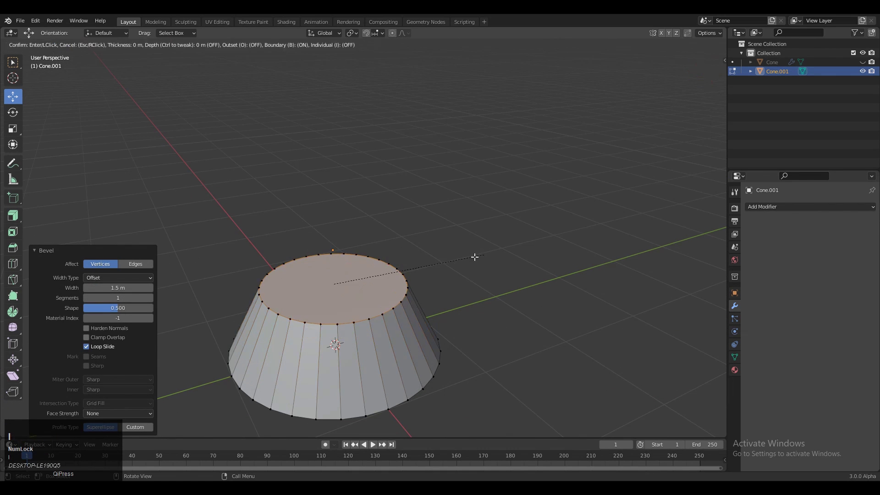
{"action": "left_click", "coordinate": [465, 259]}
{"action": "middle_click_drag", "start_coordinate": [421, 295], "coordinate": [410, 254]}
{"action": "key", "text": "s"}
{"action": "left_click", "coordinate": [355, 289], "text": "ctrl"}
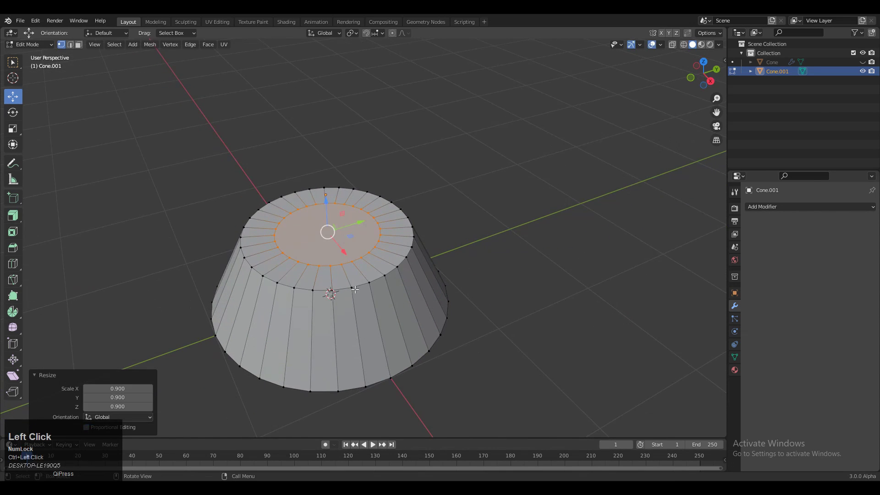
- Select the outer top edge loop and bevel its vertices into a ring of diamond faces whose corners meet
{"action": "left_click", "coordinate": [366, 281], "text": "alt"}
{"action": "middle_click_drag", "start_coordinate": [366, 281], "coordinate": [394, 259]}
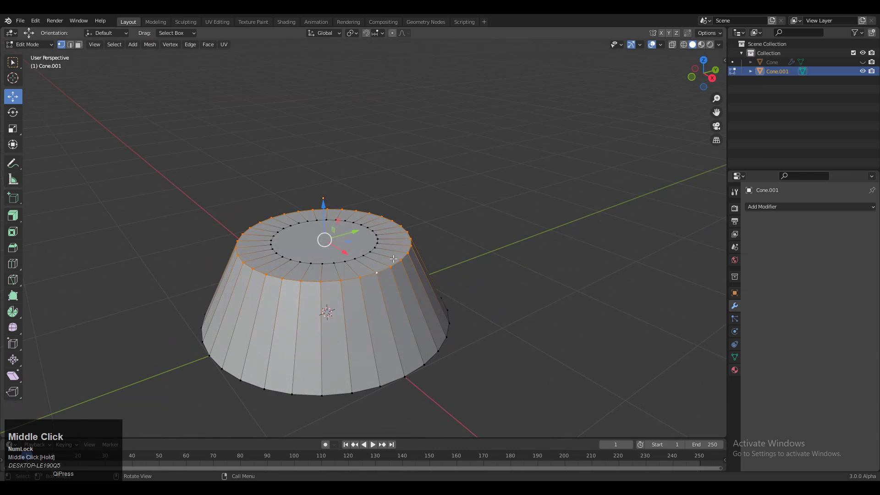
{"action": "key", "text": "ctrl+b"}
{"action": "key", "text": "shift"}
{"action": "left_click", "coordinate": [407, 291]}
{"action": "middle_click_drag", "start_coordinate": [360, 301], "coordinate": [344, 239], "text": "ctrl"}
{"action": "mouse_move", "coordinate": [116, 288]}
{"action": "left_mouse_down"}
{"action": "mouse_move", "coordinate": [137, 288]}
{"action": "mouse_move", "coordinate": [118, 287]}
{"action": "left_mouse_up"}
- Select the whole mesh and merge its vertices by distance at 0.0101 m
{"action": "scroll", "coordinate": [338, 323], "scroll_direction": "down", "scroll_amount": 3}
{"action": "middle_click_drag", "start_coordinate": [331, 331], "coordinate": [373, 320]}
{"action": "scroll", "coordinate": [397, 265], "scroll_direction": "down", "scroll_amount": 3}
{"action": "key", "text": "a"}
{"action": "scroll", "coordinate": [373, 321], "scroll_direction": "down", "scroll_amount": 2}
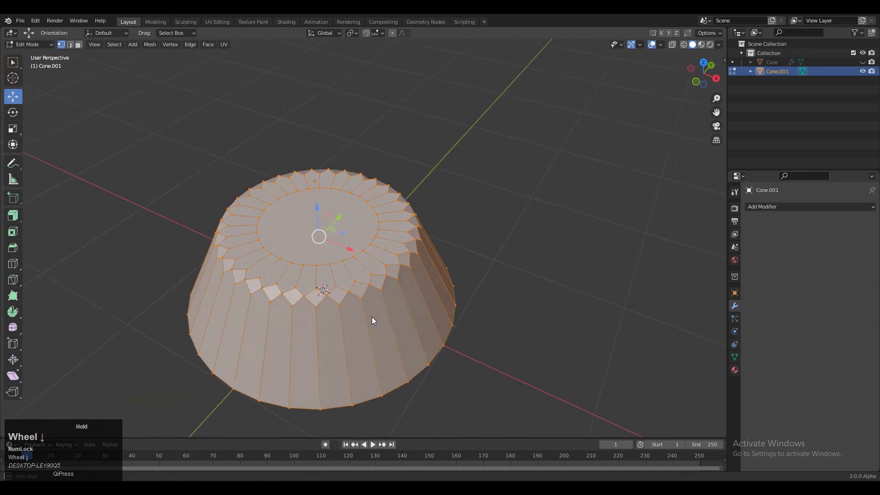
{"action": "key", "text": "m"}
{"action": "left_click", "coordinate": [376, 285]}
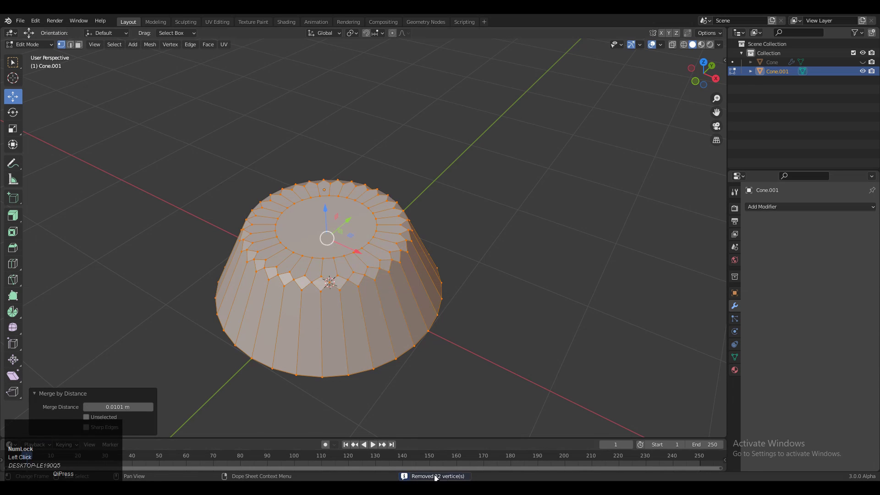
- Delete the bottom cap and the inner top face with their vertices, keeping only the ring of diamond faces
{"action": "middle_click_drag", "start_coordinate": [431, 362], "coordinate": [463, 261]}
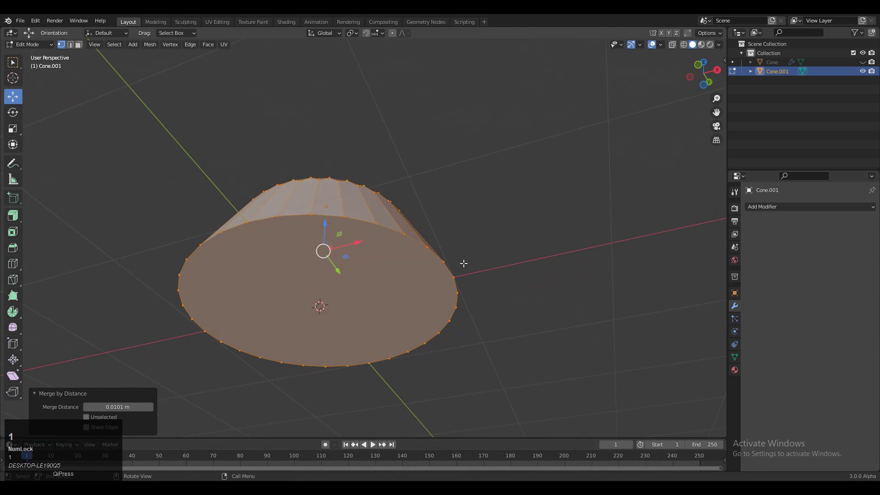
{"action": "left_click", "coordinate": [391, 281]}
{"action": "middle_click_drag", "start_coordinate": [389, 281], "coordinate": [370, 360]}
{"action": "left_click", "coordinate": [361, 259], "text": "shift"}
{"action": "middle_click_drag", "start_coordinate": [373, 298], "coordinate": [352, 294], "text": "ctrl"}
{"action": "key", "text": "x"}
{"action": "left_click", "coordinate": [451, 274]}
{"action": "key", "text": "2"}
{"action": "left_click", "coordinate": [352, 294], "text": "alt"}
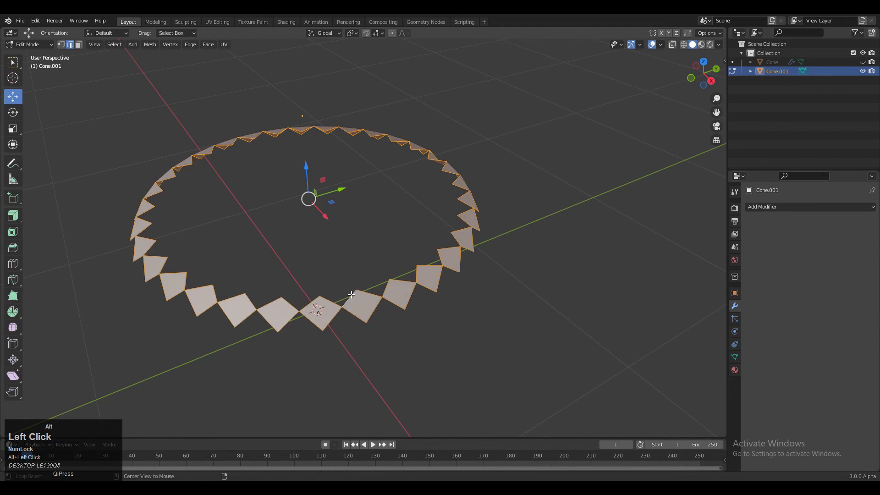
{"action": "left_click", "coordinate": [354, 295]}
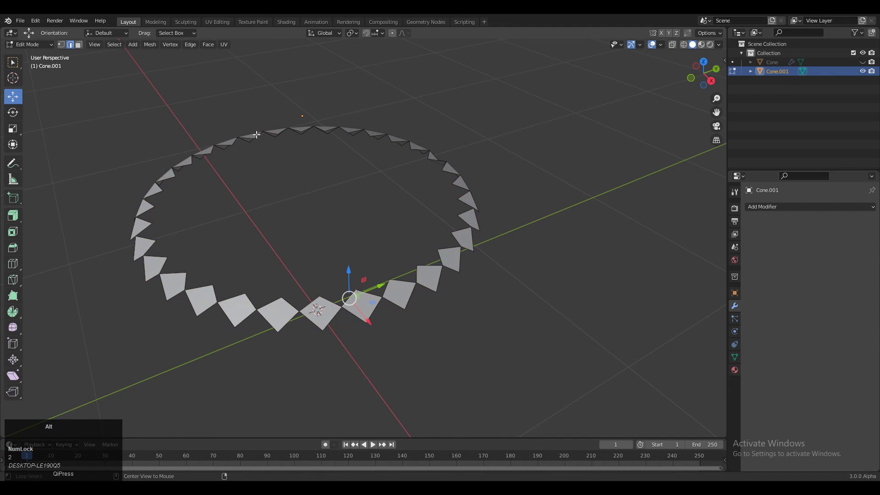
- Select all the lower tip vertices of the diamond ring from the back view with X-ray on
{"action": "middle_click_drag", "start_coordinate": [238, 288], "coordinate": [312, 285]}
{"action": "scroll", "coordinate": [312, 285], "scroll_direction": "up", "scroll_amount": 3}
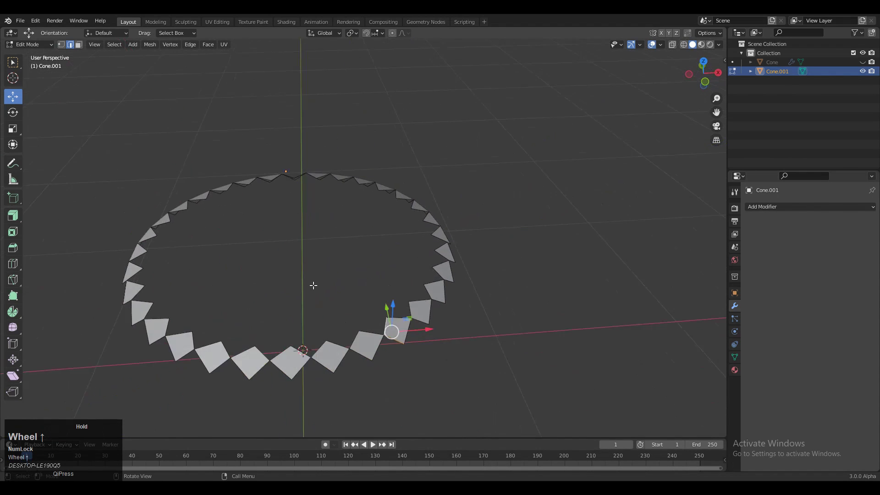
{"action": "left_click", "coordinate": [704, 66]}
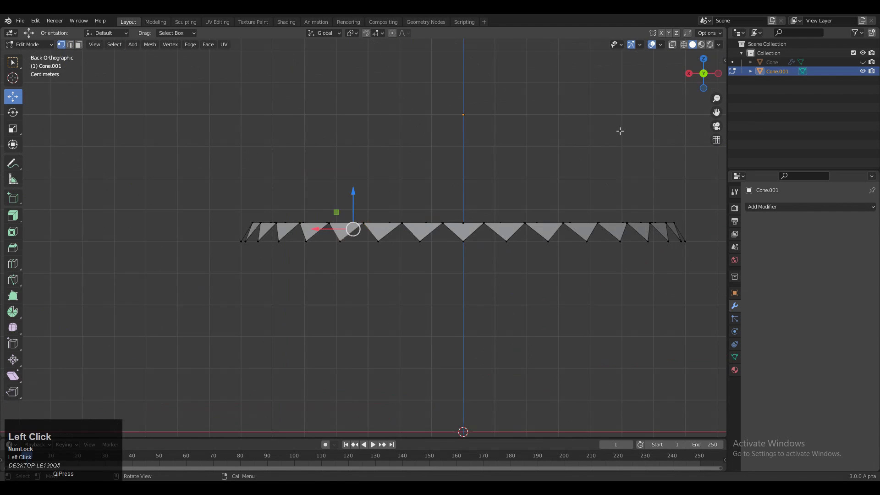
{"action": "middle_click_drag", "start_coordinate": [666, 202], "coordinate": [610, 186], "text": "shift"}
{"action": "left_click", "coordinate": [673, 44]}
{"action": "left_click_drag", "start_coordinate": [658, 215], "coordinate": [120, 312]}
{"action": "middle_click_drag", "start_coordinate": [419, 232], "coordinate": [344, 247]}
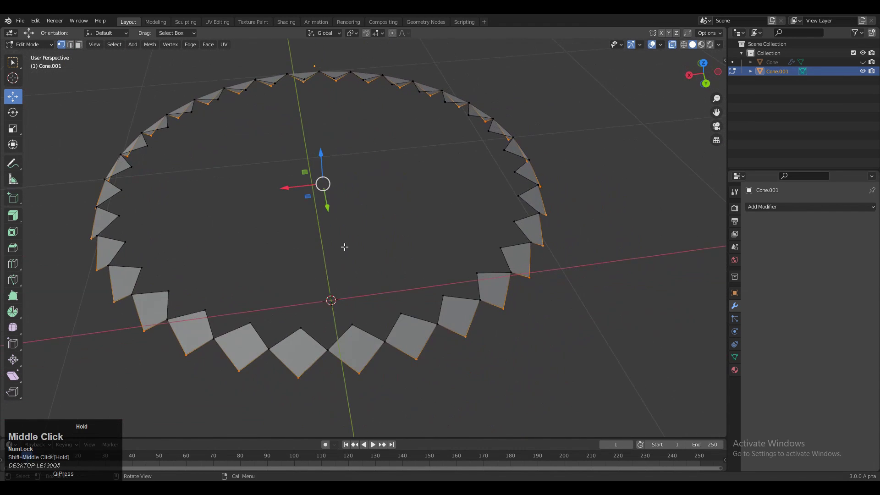
- From the top view, start adding the vertices where neighbouring diamonds touch on the +X side to the selection
{"action": "left_click", "coordinate": [705, 64]}
{"action": "middle_click_drag", "start_coordinate": [626, 152], "coordinate": [544, 127], "text": "shift"}
{"action": "left_click", "coordinate": [482, 132], "text": "shift"}
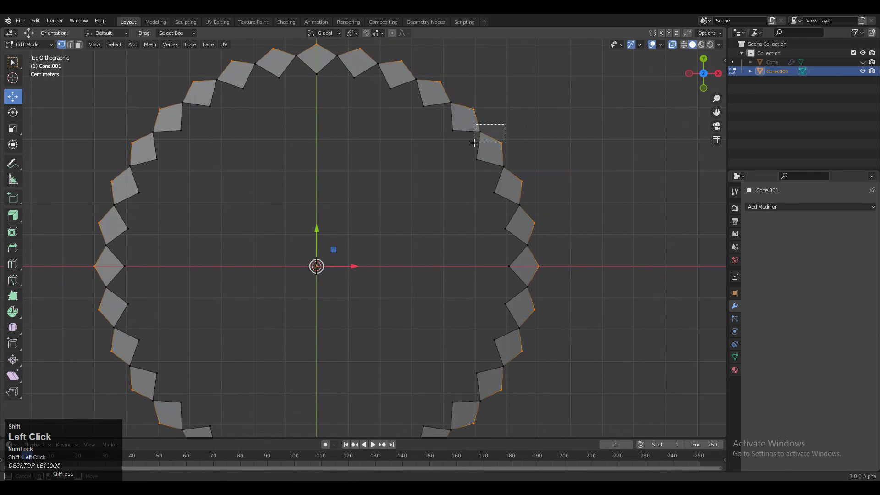
{"action": "left_click", "coordinate": [511, 182], "text": "shift"}
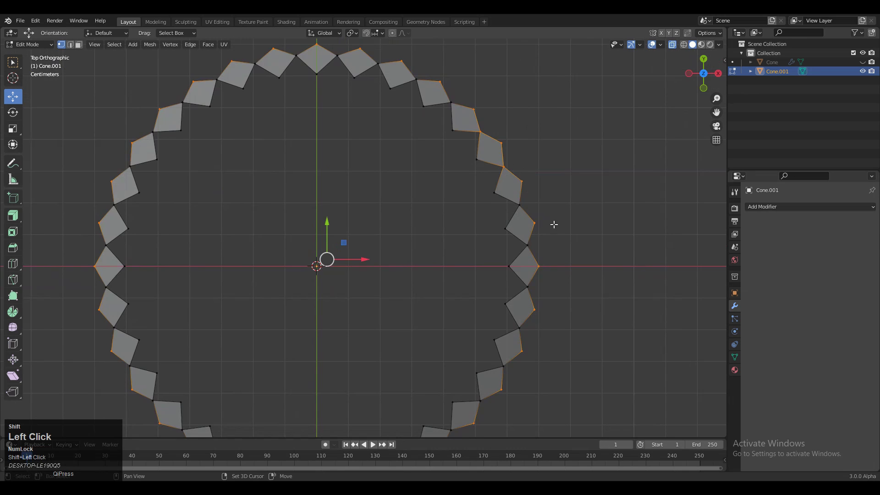
{"action": "left_click", "coordinate": [531, 244], "text": "shift"}
{"action": "left_click_drag", "start_coordinate": [550, 259], "coordinate": [523, 324], "text": "shift"}
{"action": "middle_click_drag", "start_coordinate": [523, 323], "coordinate": [510, 237], "text": "shift"}
- Add the remaining touching-corner vertices around the ring to the selection with Select Circle
{"action": "mouse_move", "coordinate": [13, 62]}
{"action": "left_mouse_down"}
{"action": "mouse_move", "coordinate": [28, 65]}
{"action": "mouse_move", "coordinate": [46, 102]}
{"action": "left_mouse_up"}
{"action": "left_click_drag", "start_coordinate": [511, 241], "coordinate": [470, 329], "text": "shift"}
{"action": "left_click_drag", "start_coordinate": [421, 363], "coordinate": [320, 400], "text": "shift"}
{"action": "left_click_drag", "start_coordinate": [84, 214], "coordinate": [84, 183], "text": "shift"}
{"action": "middle_click_drag", "start_coordinate": [240, 198], "coordinate": [376, 356], "text": "shift"}
{"action": "left_click_drag", "start_coordinate": [221, 320], "coordinate": [233, 263], "text": "shift"}
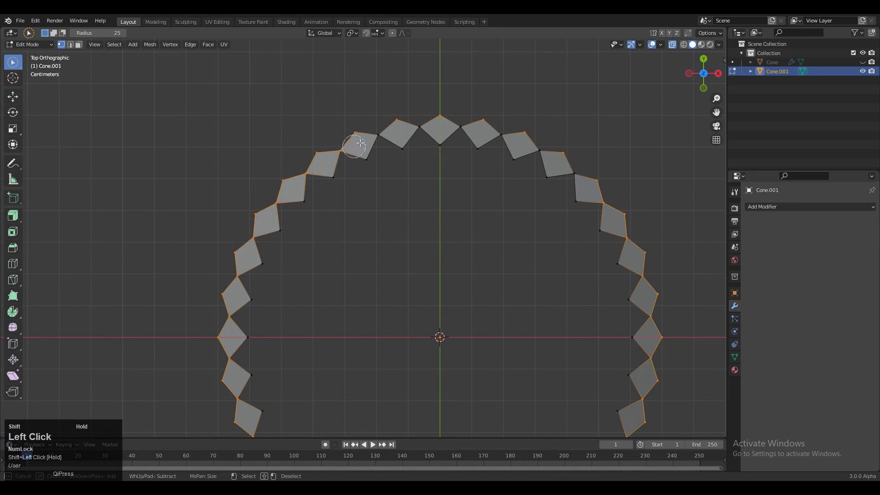
- Extrude the outer zigzag edges of the ring and move them straight down along Z to form pleated walls
{"action": "middle_click_drag", "start_coordinate": [617, 210], "coordinate": [544, 267]}
{"action": "key", "text": "e"}
{"action": "right_click", "coordinate": [498, 204]}
{"action": "left_click_drag", "start_coordinate": [13, 62], "coordinate": [42, 83]}
{"action": "middle_click_drag", "start_coordinate": [378, 294], "coordinate": [409, 263]}
{"action": "left_click", "coordinate": [708, 75]}
{"action": "scroll", "coordinate": [474, 253], "scroll_direction": "up", "scroll_amount": 6}
{"action": "middle_click_drag", "start_coordinate": [449, 169], "coordinate": [431, 140], "text": "shift"}
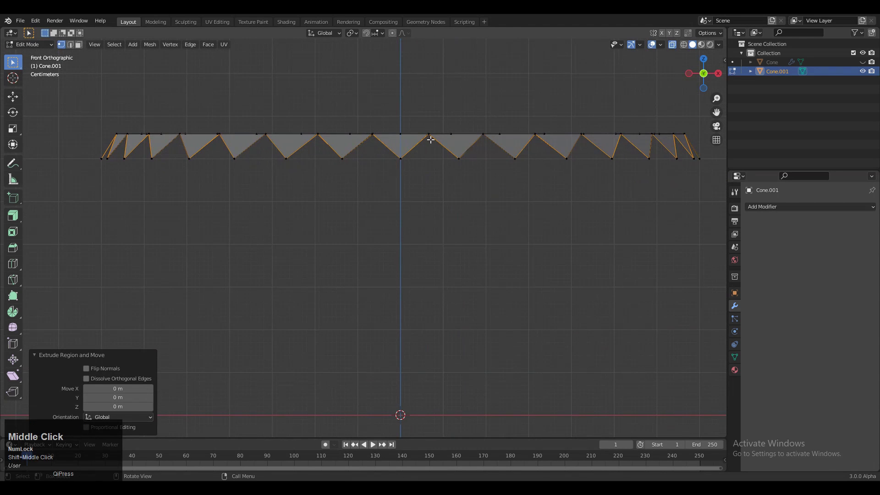
{"action": "key", "text": "g"}
{"action": "key", "text": "z"}
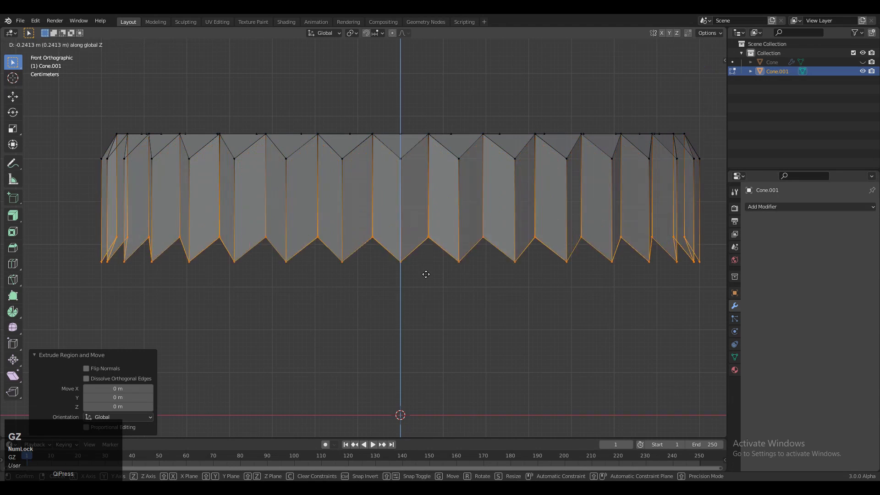
{"action": "left_click", "coordinate": [422, 353]}
- Turn X-ray off and flatten the lower zigzag rim by scaling it to 0 along Z
{"action": "middle_click_drag", "start_coordinate": [422, 353], "coordinate": [453, 305]}
{"action": "scroll", "coordinate": [454, 305], "scroll_direction": "up", "scroll_amount": 4}
{"action": "left_click", "coordinate": [673, 45]}
{"action": "middle_click_drag", "start_coordinate": [550, 151], "coordinate": [486, 251], "text": "ctrl"}
{"action": "left_click", "coordinate": [706, 75]}
{"action": "middle_click_drag", "start_coordinate": [403, 166], "coordinate": [349, 165], "text": "ctrl"}
{"action": "key", "text": "s"}
{"action": "key", "text": "z"}
{"action": "key", "text": "0"}
{"action": "left_click", "coordinate": [570, 227]}
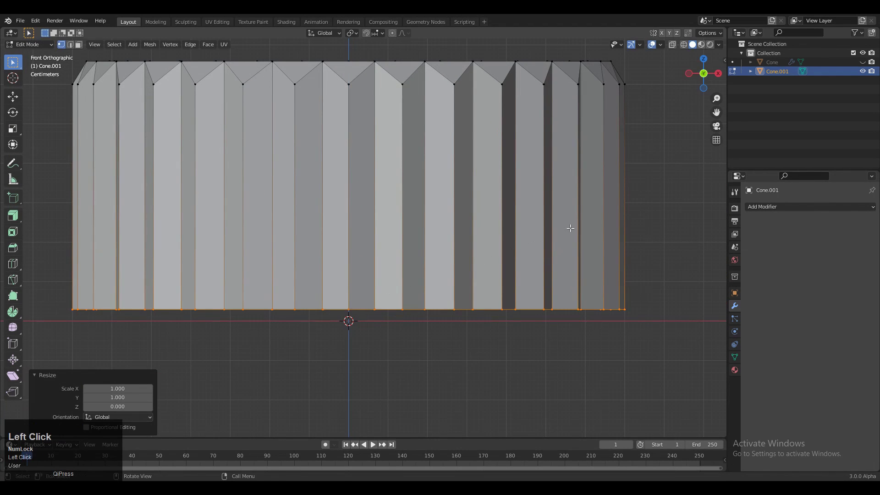
- Lower the bottom rim 0.03 m along Z to the ground line and scale it to 1.5
{"action": "left_click", "coordinate": [12, 96]}
{"action": "left_click_drag", "start_coordinate": [346, 272], "coordinate": [348, 287], "text": "ctrl"}
{"action": "middle_click_drag", "start_coordinate": [348, 287], "coordinate": [476, 289], "text": "ctrl"}
{"action": "key", "text": "s"}
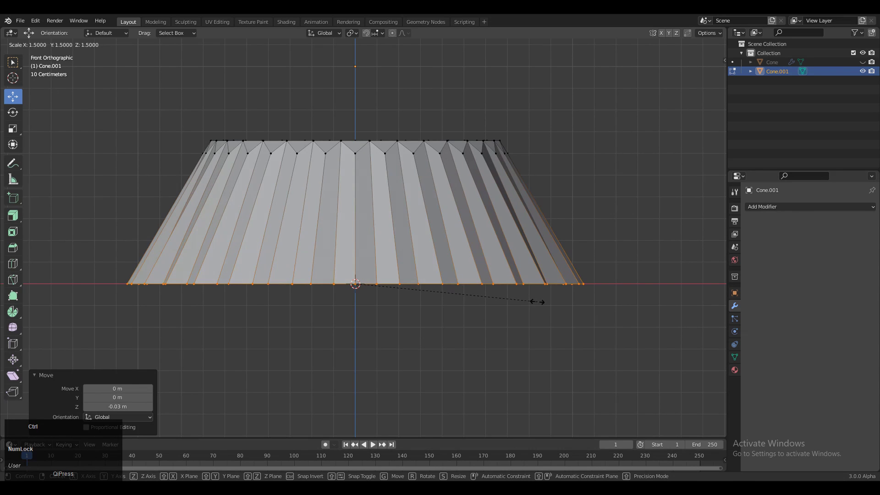
{"action": "left_click", "coordinate": [539, 301]}
- Select the inner zigzag edges all the way around the top ring of diamonds
{"action": "middle_click_drag", "start_coordinate": [536, 301], "coordinate": [490, 288]}
{"action": "key", "text": "2"}
{"action": "left_click", "coordinate": [490, 288], "text": "alt"}
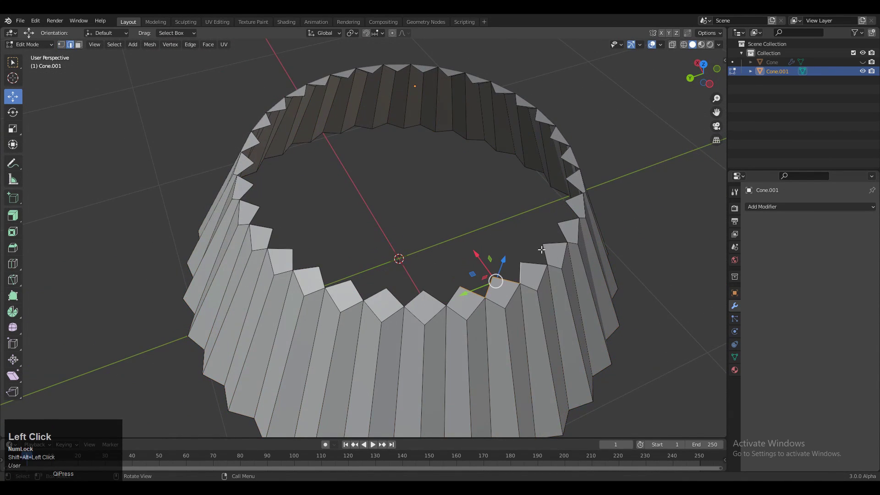
{"action": "scroll", "coordinate": [541, 250], "scroll_direction": "up", "scroll_amount": 4}
{"action": "key", "text": "w"}
{"action": "left_click", "coordinate": [670, 223], "text": "alt+shift"}
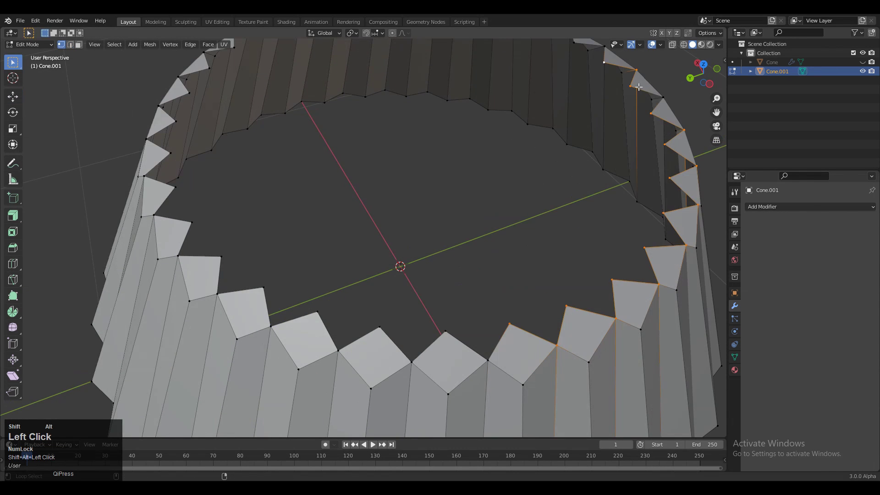
{"action": "middle_click_drag", "start_coordinate": [639, 86], "coordinate": [510, 241]}
{"action": "left_click", "coordinate": [474, 145], "text": "alt+shift"}
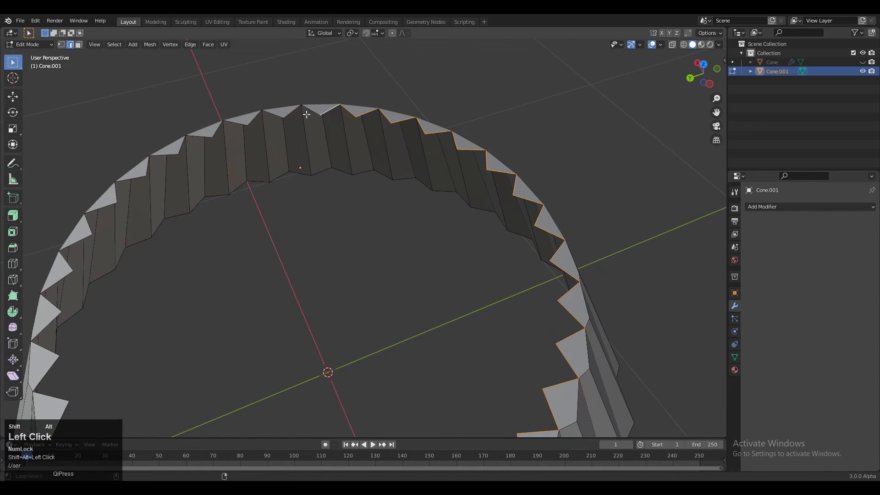
{"action": "middle_click_drag", "start_coordinate": [207, 133], "coordinate": [407, 212]}
{"action": "left_click", "coordinate": [318, 147], "text": "alt+shift"}
{"action": "middle_click_drag", "start_coordinate": [118, 223], "coordinate": [248, 305]}
{"action": "left_click", "coordinate": [248, 305], "text": "alt+shift"}
{"action": "left_click", "coordinate": [237, 358], "text": "alt+shift"}
- Extrude the inner zigzag edges in place and scale them inward to 0.8
{"action": "middle_click_drag", "start_coordinate": [267, 366], "coordinate": [498, 308], "text": "shift"}
{"action": "scroll", "coordinate": [253, 298], "scroll_direction": "down", "scroll_amount": 4}
{"action": "key", "text": "e"}
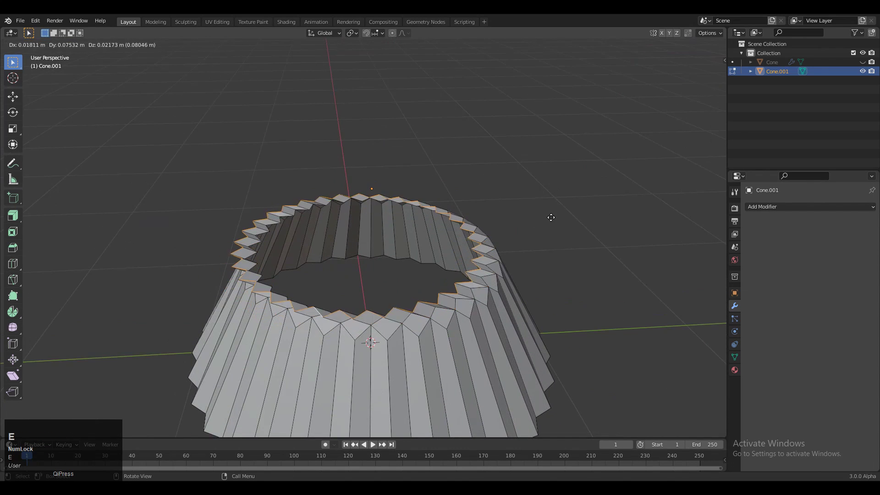
{"action": "right_click", "coordinate": [564, 225]}
{"action": "key", "text": "s"}
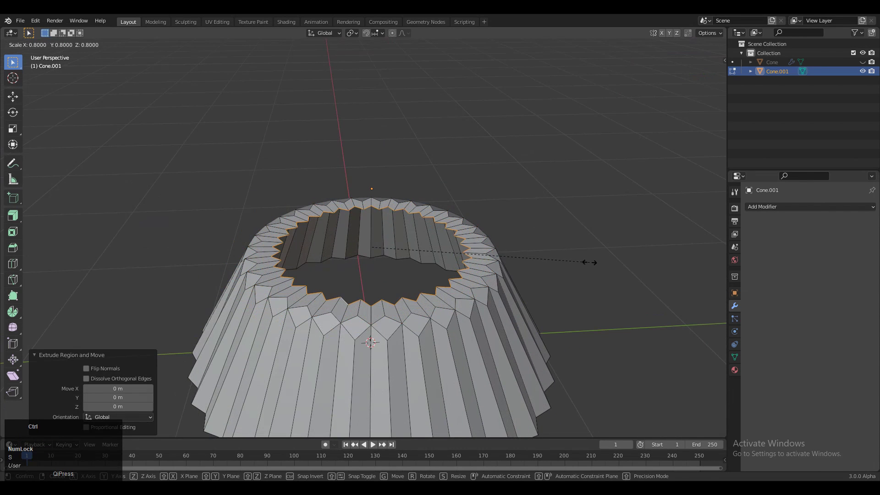
{"action": "left_click", "coordinate": [590, 263], "text": "ctrl"}
- Extrude the inner zigzag rim again and scale the new edges to 0.9
{"action": "middle_click_drag", "start_coordinate": [588, 283], "coordinate": [577, 286], "text": "shift"}
{"action": "key", "text": "e"}
{"action": "right_click", "coordinate": [603, 259]}
{"action": "key", "text": "s"}
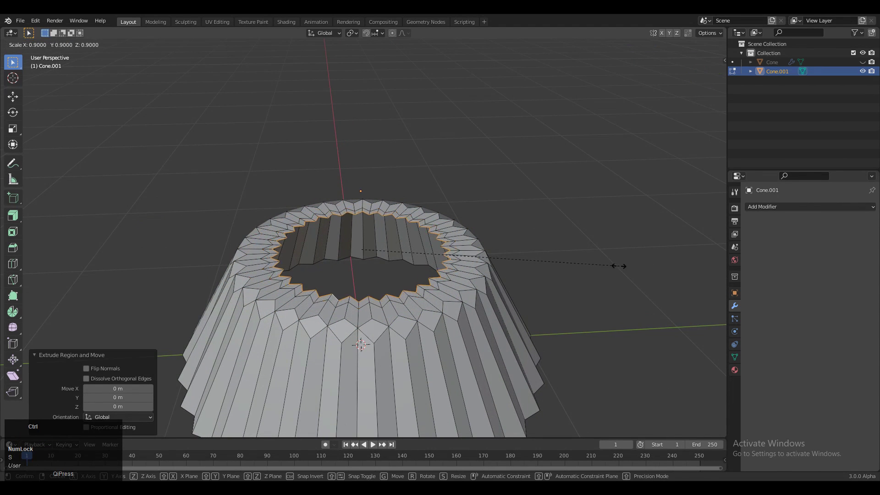
{"action": "left_click", "coordinate": [596, 269]}
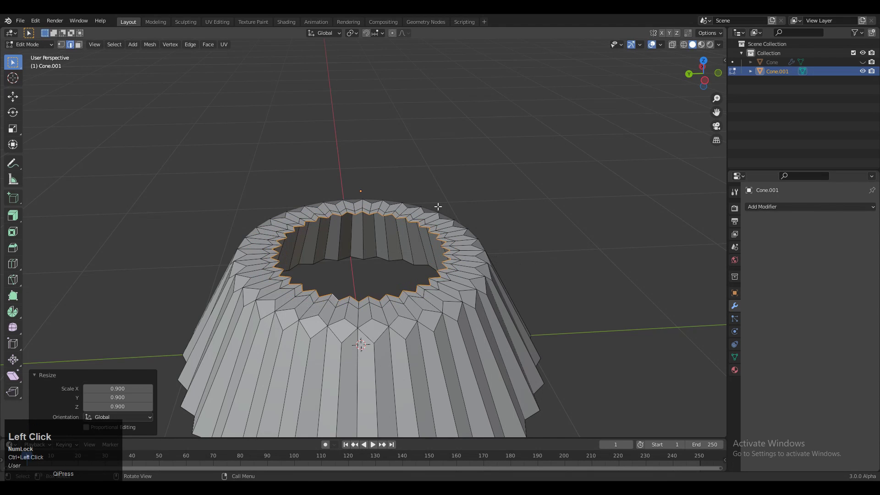
- Convert the innermost edge loop to a flattened best-fit circle and scale it to 0.9
{"action": "right_click", "coordinate": [413, 188]}
{"action": "mouse_move", "coordinate": [447, 179]}
{"action": "left_click", "coordinate": [475, 186]}
{"action": "middle_click_drag", "start_coordinate": [475, 190], "coordinate": [556, 252]}
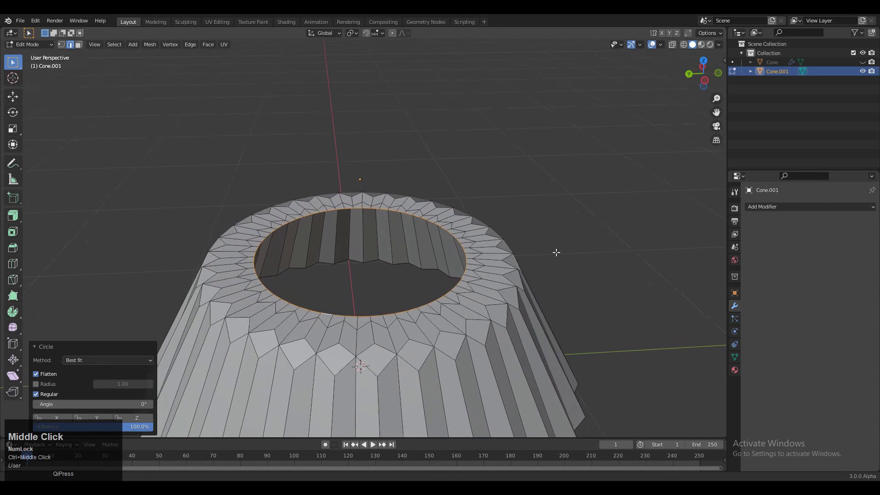
{"action": "key", "text": "s"}
{"action": "left_click", "coordinate": [541, 270]}
{"action": "middle_click_drag", "start_coordinate": [548, 295], "coordinate": [501, 340]}
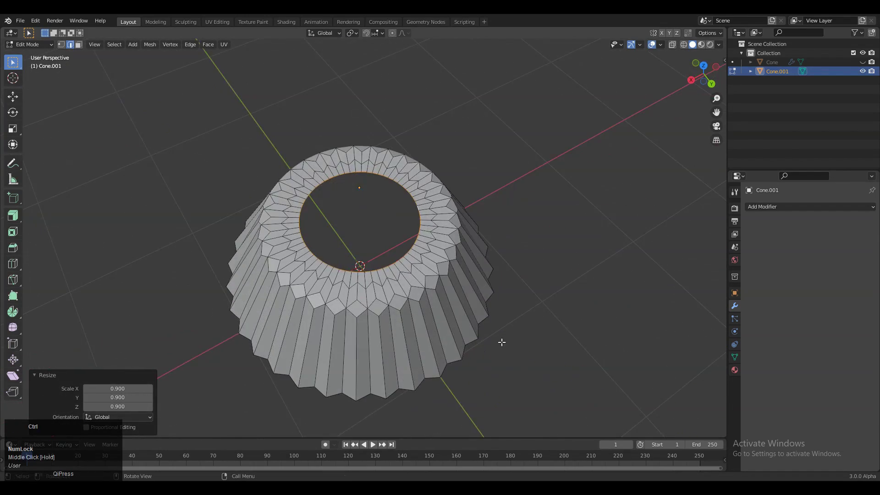
- Add a Subdivision Surface modifier to the pleated cone object
{"action": "scroll", "coordinate": [444, 351], "scroll_direction": "up", "scroll_amount": 3}
{"action": "scroll", "coordinate": [444, 352], "scroll_direction": "down", "scroll_amount": 2}
{"action": "key", "text": "Tab"}
{"action": "left_click", "coordinate": [791, 207]}
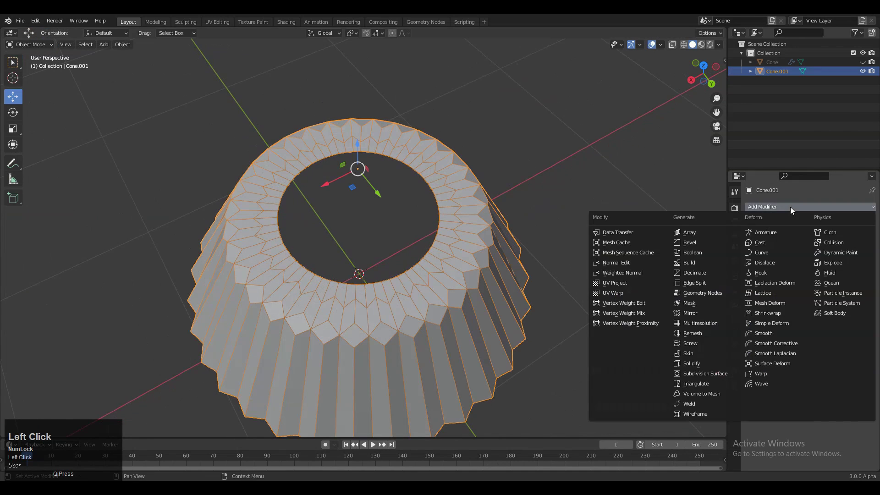
{"action": "left_click", "coordinate": [725, 375]}
- Shade the pleated cone smooth
{"action": "middle_click_drag", "start_coordinate": [527, 276], "coordinate": [526, 212]}
{"action": "scroll", "coordinate": [529, 260], "scroll_direction": "down", "scroll_amount": 1}
{"action": "middle_click_drag", "start_coordinate": [530, 261], "coordinate": [530, 275]}
{"action": "left_click", "coordinate": [422, 259]}
{"action": "right_click", "coordinate": [423, 260]}
{"action": "left_click", "coordinate": [422, 258]}
- Hide the viewport overlays and set the Subdivision modifier's viewport level to 2
{"action": "middle_click_drag", "start_coordinate": [478, 197], "coordinate": [479, 248], "text": "shift"}
{"action": "left_click", "coordinate": [651, 45]}
{"action": "middle_click_drag", "start_coordinate": [585, 134], "coordinate": [463, 290], "text": "ctrl"}
{"action": "scroll", "coordinate": [539, 255], "scroll_direction": "up", "scroll_amount": 1}
{"action": "left_click", "coordinate": [860, 248]}
{"action": "scroll", "coordinate": [507, 245], "scroll_direction": "up", "scroll_amount": 2}
{"action": "scroll", "coordinate": [478, 295], "scroll_direction": "up", "scroll_amount": 3}
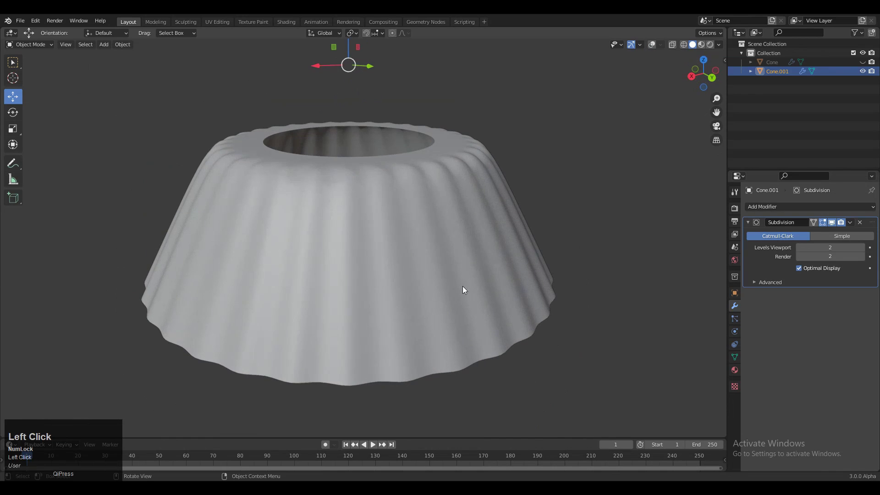
- Duplicate the cone in place and move the copy to a new collection named back_up
{"action": "key", "text": "shift+d"}
{"action": "right_click", "coordinate": [540, 161]}
{"action": "key", "text": "m"}
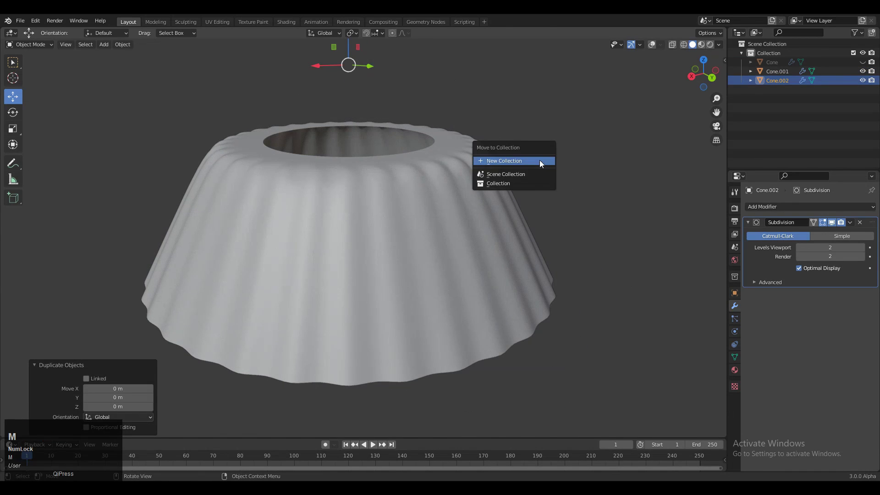
{"action": "left_click", "coordinate": [540, 160]}
{"action": "type", "text": "back_up"}
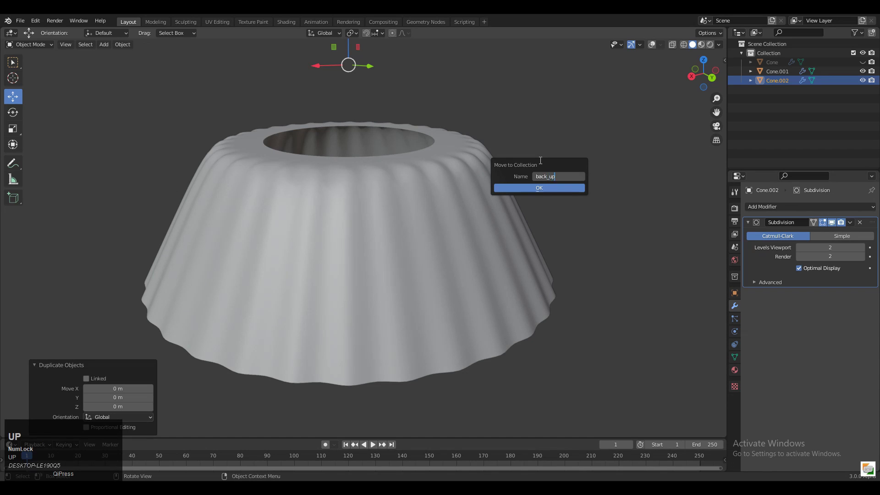
{"action": "left_click", "coordinate": [530, 188]}
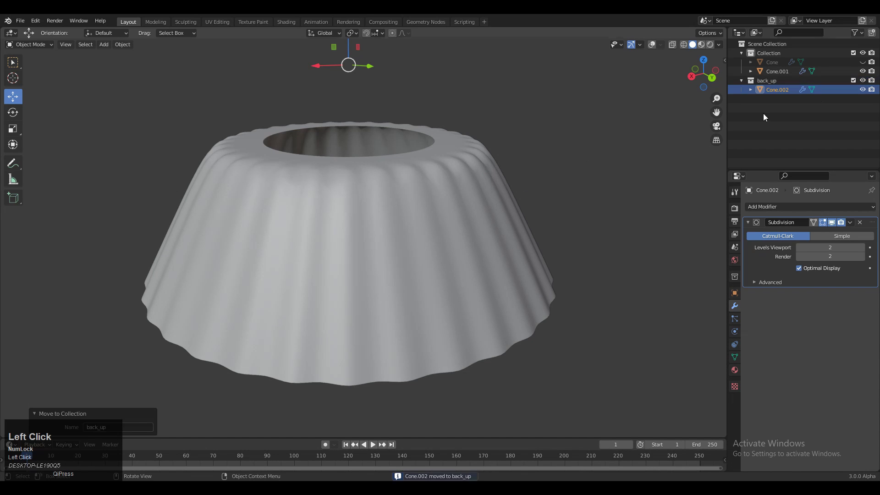
- Hide the back_up collection, show the overlays again and open the original cone for editing without the subdivision displayed
{"action": "left_click", "coordinate": [362, 178]}
{"action": "left_click", "coordinate": [652, 45]}
{"action": "mouse_move", "coordinate": [535, 118]}
{"action": "middle_mouse_down"}
{"action": "mouse_move", "coordinate": [400, 192]}
{"action": "mouse_move", "coordinate": [364, 244]}
{"action": "middle_mouse_up"}
{"action": "key", "text": "1"}
{"action": "key", "text": "Tab"}
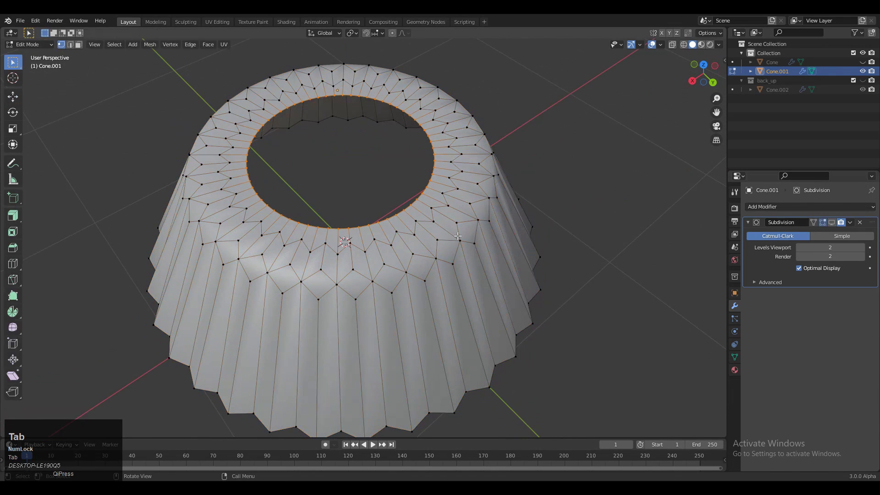
{"action": "key", "text": "Tab"}
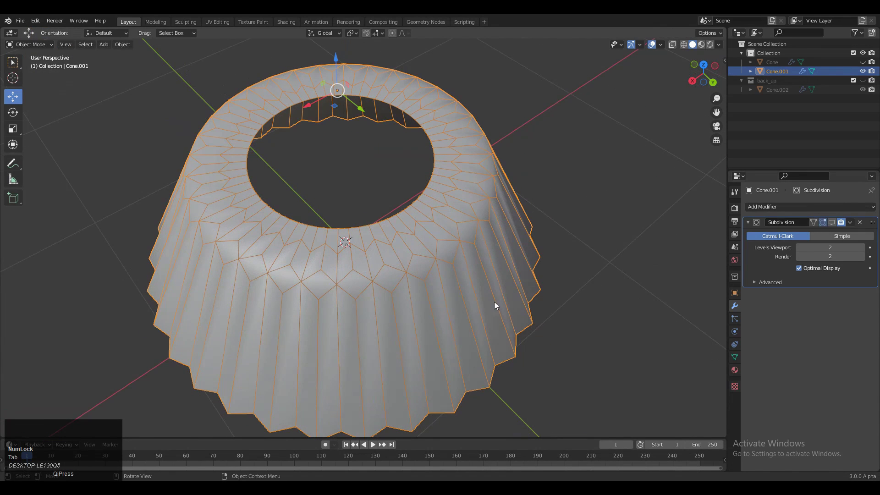
{"action": "key", "text": "Tab"}
{"action": "left_click", "coordinate": [832, 223]}
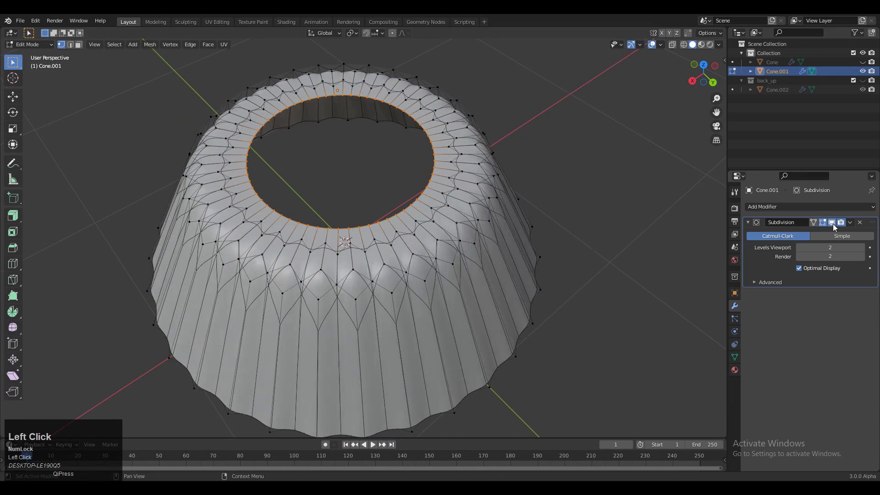
{"action": "middle_click_drag", "start_coordinate": [515, 274], "coordinate": [488, 181]}
{"action": "scroll", "coordinate": [519, 295], "scroll_direction": "up", "scroll_amount": 3}
{"action": "scroll", "coordinate": [487, 181], "scroll_direction": "down", "scroll_amount": 3}
{"action": "key", "text": "2"}
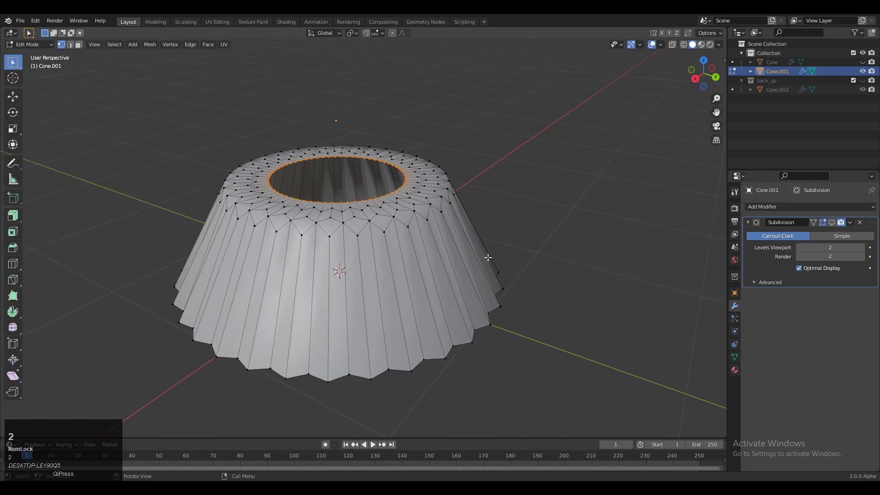
{"action": "left_click", "coordinate": [472, 343], "text": "alt"}
{"action": "key", "text": "ctrl+z"}
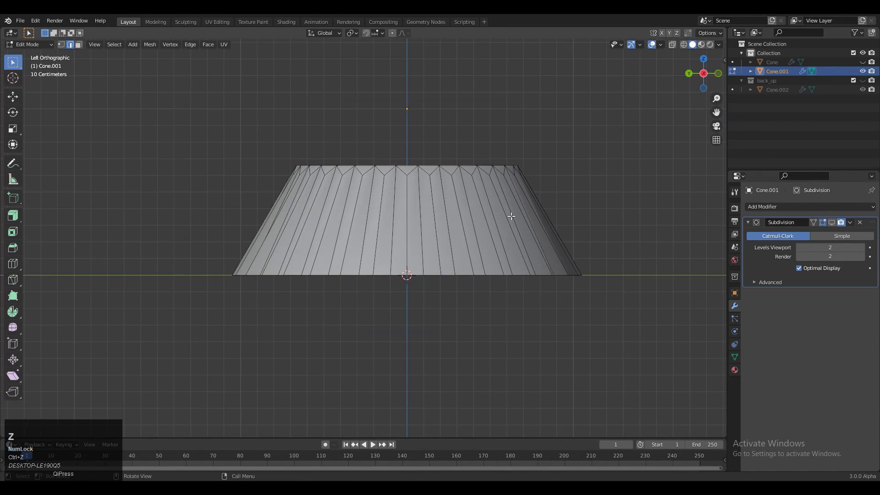
- Rotate the cone object 180° in the side view to turn it upside down
{"action": "middle_click_drag", "start_coordinate": [511, 217], "coordinate": [521, 226]}
{"action": "key", "text": "Tab"}
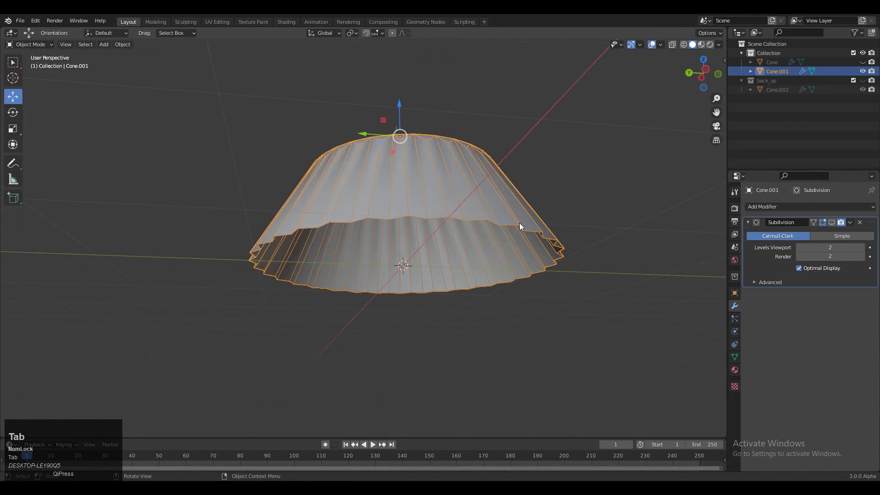
{"action": "left_click", "coordinate": [708, 70]}
{"action": "key", "text": "r"}
{"action": "left_click", "coordinate": [303, 51], "text": "ctrl"}
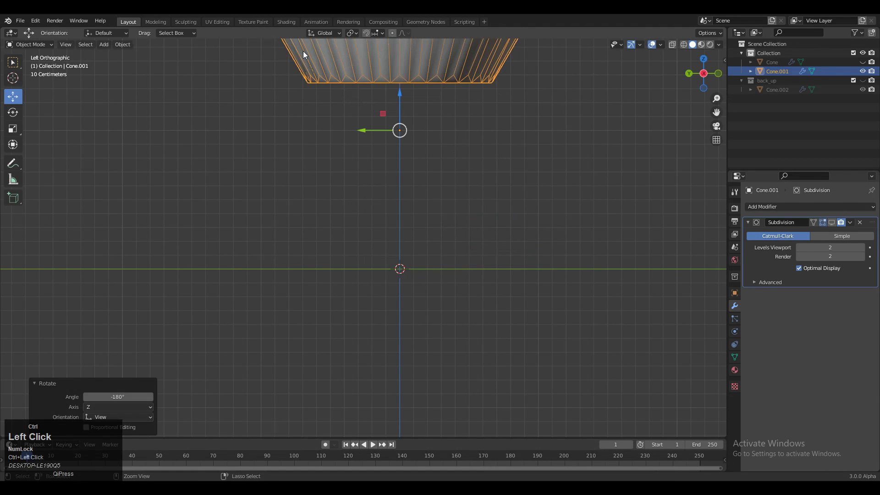
{"action": "scroll", "coordinate": [360, 236], "scroll_direction": "down", "scroll_amount": 5}
{"action": "right_click", "coordinate": [383, 193]}
{"action": "mouse_move", "coordinate": [380, 225]}
{"action": "left_click", "coordinate": [435, 243]}
{"action": "scroll", "coordinate": [394, 197], "scroll_direction": "up", "scroll_amount": 2}
{"action": "left_click_drag", "start_coordinate": [381, 117], "coordinate": [390, 196]}
{"action": "middle_click_drag", "start_coordinate": [390, 196], "coordinate": [425, 375], "text": "ctrl"}
{"action": "key", "text": "ctrl+z"}
{"action": "key", "text": "ctrl+z"}
{"action": "middle_click_drag", "start_coordinate": [424, 200], "coordinate": [407, 259], "text": "shift"}
{"action": "key", "text": "1"}
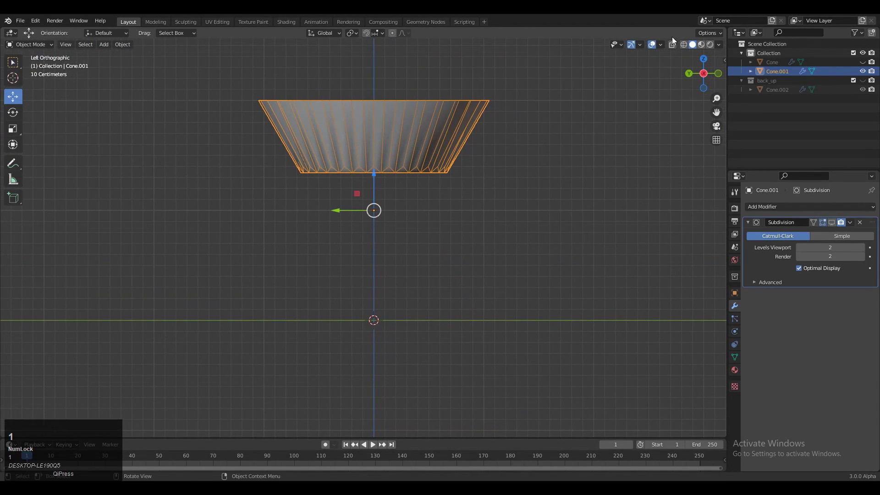
{"action": "key", "text": "ctrl+z"}
{"action": "key", "text": "ctrl+z"}
- Set the flipped object's origin to the center of its small opening
{"action": "scroll", "coordinate": [474, 171], "scroll_direction": "up", "scroll_amount": 3}
{"action": "key", "text": "shift+s"}
{"action": "key", "text": "ctrl+z"}
{"action": "key", "text": "Tab"}
{"action": "right_click", "coordinate": [383, 147]}
{"action": "mouse_move", "coordinate": [384, 146]}
{"action": "left_click", "coordinate": [433, 156]}
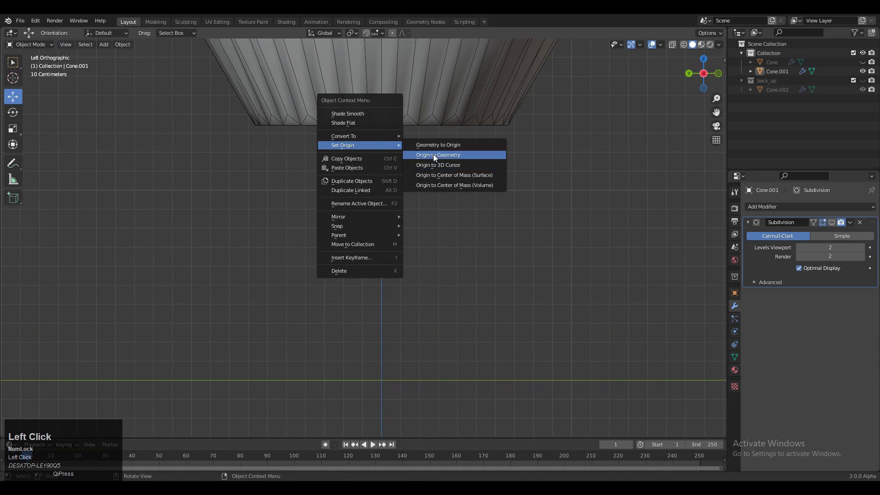
{"action": "left_click", "coordinate": [434, 154]}
- Snap the flipped object to the world origin so its small opening rests on the ground plane
{"action": "middle_click_drag", "start_coordinate": [433, 155], "coordinate": [377, 158]}
{"action": "middle_click_drag", "start_coordinate": [418, 192], "coordinate": [490, 160]}
{"action": "key", "text": "shift+s"}
{"action": "key", "text": "shift+s"}
{"action": "left_click", "coordinate": [652, 44]}
{"action": "middle_click_drag", "start_coordinate": [651, 91], "coordinate": [649, 45]}
{"action": "left_click", "coordinate": [650, 45]}
- Select the wide upper rim's edge loop in the side view with X-ray turned on
{"action": "left_click", "coordinate": [712, 74]}
{"action": "left_click", "coordinate": [440, 146]}
{"action": "scroll", "coordinate": [358, 170], "scroll_direction": "up", "scroll_amount": 4}
{"action": "middle_click_drag", "start_coordinate": [349, 176], "coordinate": [446, 210], "text": "shift"}
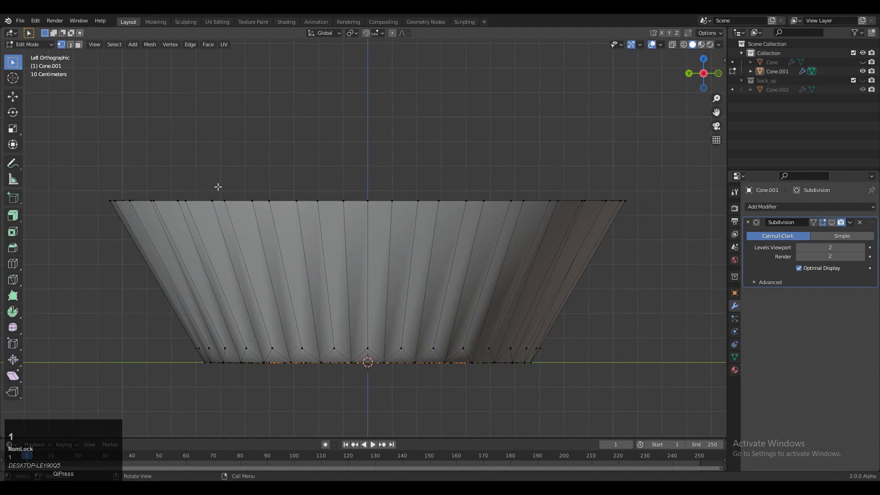
{"action": "left_click", "coordinate": [672, 45]}
{"action": "left_click_drag", "start_coordinate": [665, 144], "coordinate": [66, 225]}
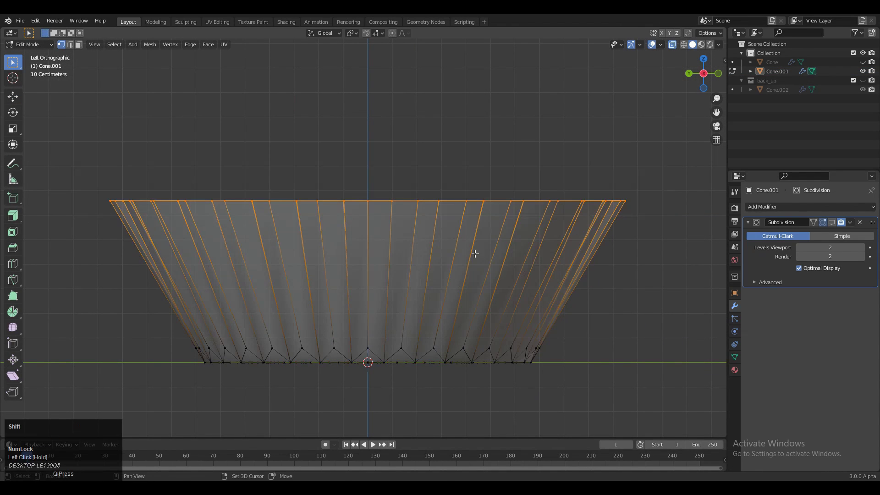
{"action": "left_click", "coordinate": [527, 257]}
{"action": "middle_click_drag", "start_coordinate": [493, 233], "coordinate": [525, 154], "text": "ctrl"}
{"action": "left_click", "coordinate": [525, 154]}
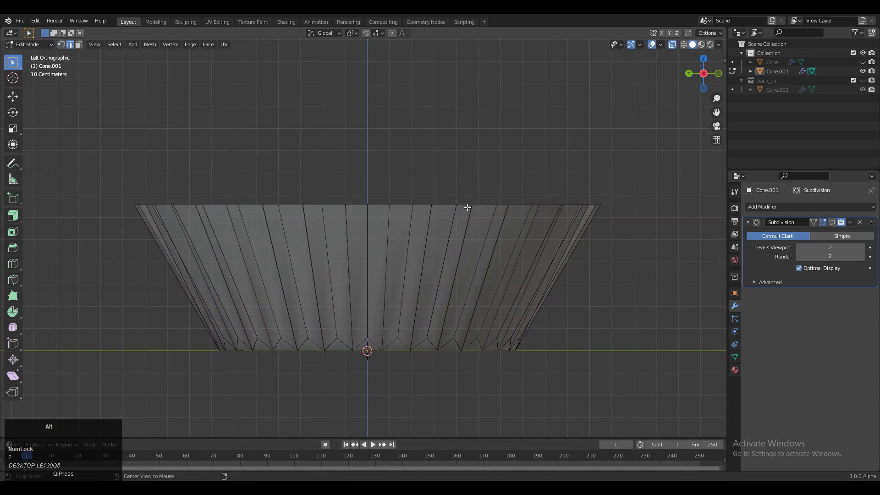
- Extrude the upper rim edges, raise them about 0.07 m and scale them outward
{"action": "key", "text": "e"}
{"action": "right_click", "coordinate": [444, 208]}
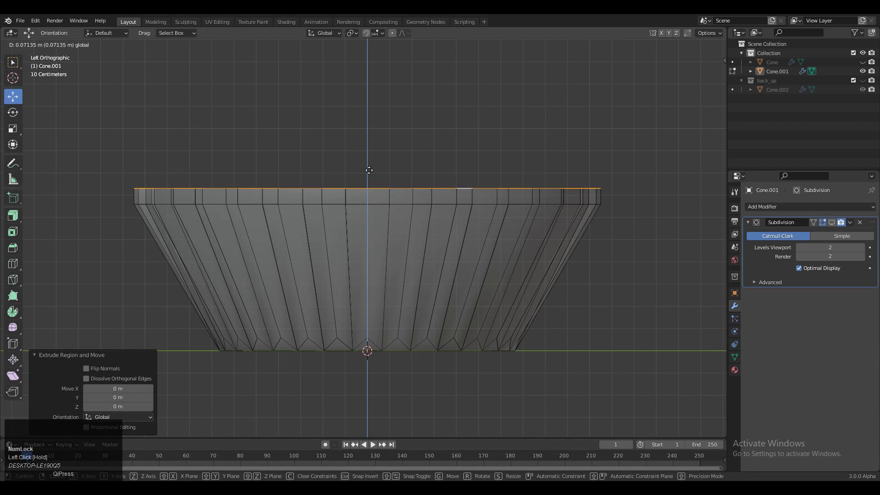
{"action": "left_click_drag", "start_coordinate": [369, 170], "coordinate": [369, 170]}
{"action": "key", "text": "s"}
- Extrude the rim upward again and scale the new edges outward into a flare
{"action": "key", "text": "e"}
{"action": "key", "text": "z"}
{"action": "left_click", "coordinate": [409, 166]}
{"action": "key", "text": "s"}
{"action": "left_click", "coordinate": [398, 148]}
{"action": "left_click_drag", "start_coordinate": [368, 131], "coordinate": [368, 144]}
{"action": "middle_click_drag", "start_coordinate": [527, 284], "coordinate": [533, 270], "text": "ctrl"}
{"action": "key", "text": "s"}
{"action": "left_click", "coordinate": [570, 185]}
- Extrude the flared rim once more in place and adjust its size, finishing with a 0.926 scale
{"action": "middle_click_drag", "start_coordinate": [389, 156], "coordinate": [386, 149], "text": "shift"}
{"action": "key", "text": "e"}
{"action": "right_click", "coordinate": [393, 133]}
{"action": "key", "text": "s"}
{"action": "left_click", "coordinate": [525, 179]}
- Extrude the flared rim's outer edges and lower them slightly, scaled outward, to form a downturned lip
{"action": "middle_click_drag", "start_coordinate": [525, 179], "coordinate": [550, 248]}
{"action": "left_click", "coordinate": [831, 222]}
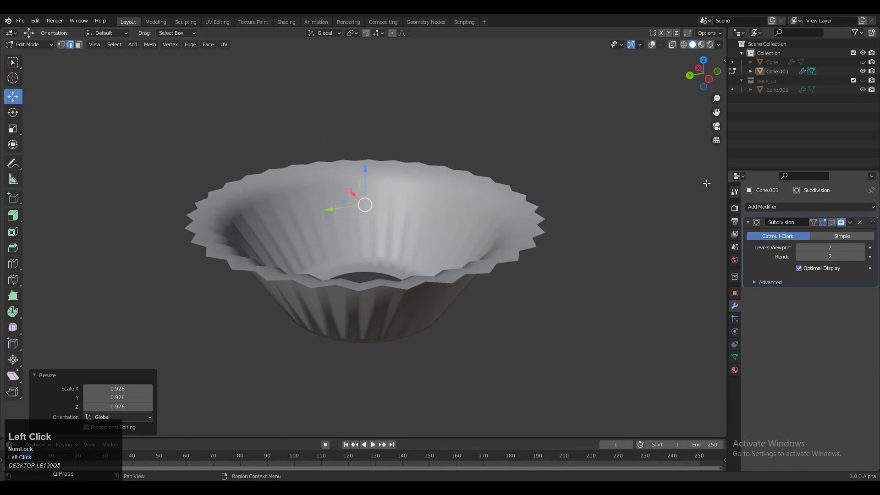
{"action": "left_click", "coordinate": [651, 44]}
{"action": "middle_click_drag", "start_coordinate": [641, 78], "coordinate": [639, 106], "text": "shift"}
{"action": "left_click", "coordinate": [713, 74]}
{"action": "scroll", "coordinate": [341, 248], "scroll_direction": "up", "scroll_amount": 2}
{"action": "key", "text": "e"}
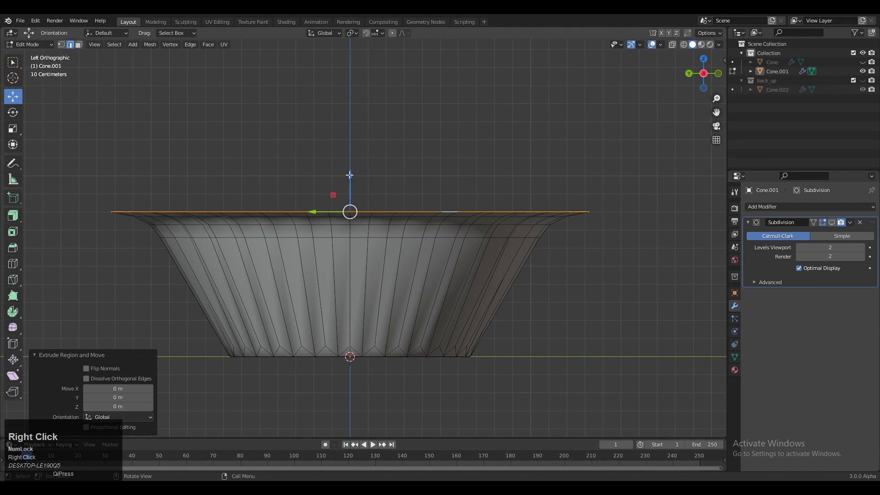
{"action": "left_click", "coordinate": [517, 242]}
{"action": "middle_click_drag", "start_coordinate": [517, 242], "coordinate": [537, 260]}
- Select the lip's upper edge loop and adjust its height along Z, including a move of about 0.024 m
{"action": "left_click", "coordinate": [537, 251], "text": "alt"}
{"action": "left_click", "coordinate": [696, 67]}
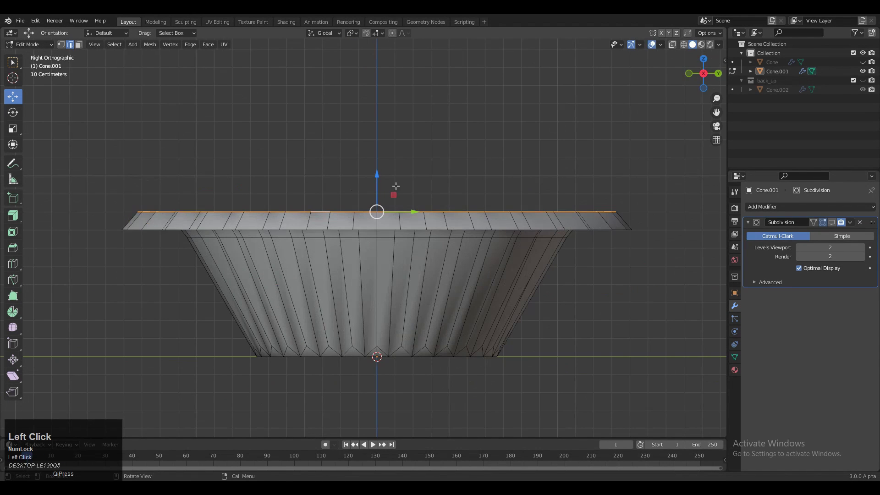
{"action": "left_click", "coordinate": [394, 183]}
{"action": "middle_click_drag", "start_coordinate": [416, 198], "coordinate": [544, 214]}
{"action": "left_click_drag", "start_coordinate": [356, 176], "coordinate": [357, 185]}
{"action": "middle_click_drag", "start_coordinate": [356, 185], "coordinate": [335, 168]}
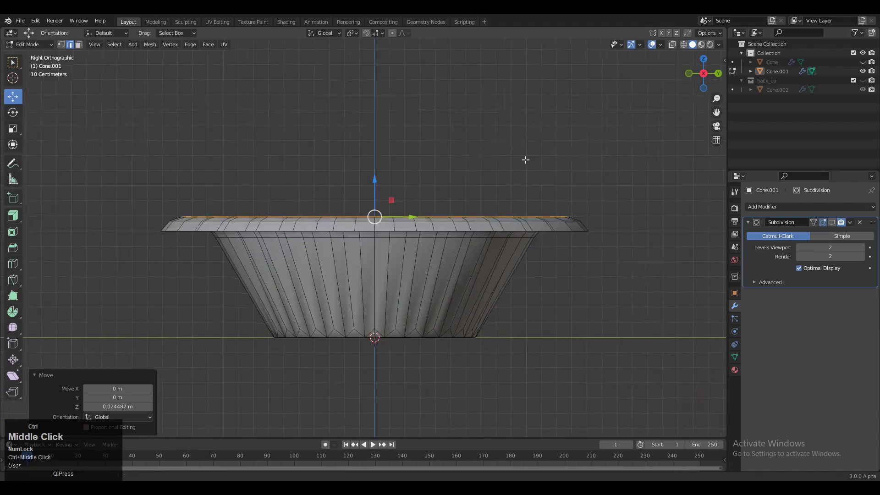
{"action": "middle_click_drag", "start_coordinate": [525, 159], "coordinate": [504, 91], "text": "ctrl"}
{"action": "left_click_drag", "start_coordinate": [413, 130], "coordinate": [412, 112]}
{"action": "middle_click_drag", "start_coordinate": [427, 99], "coordinate": [416, 257], "text": "ctrl"}
- Display the subdivision in the viewport again and shade the bowl smooth in Object Mode
{"action": "left_click", "coordinate": [831, 223]}
{"action": "key", "text": "Tab"}
{"action": "middle_click_drag", "start_coordinate": [579, 225], "coordinate": [564, 156]}
{"action": "left_click", "coordinate": [421, 202]}
{"action": "right_click", "coordinate": [421, 202]}
{"action": "left_click", "coordinate": [421, 178]}
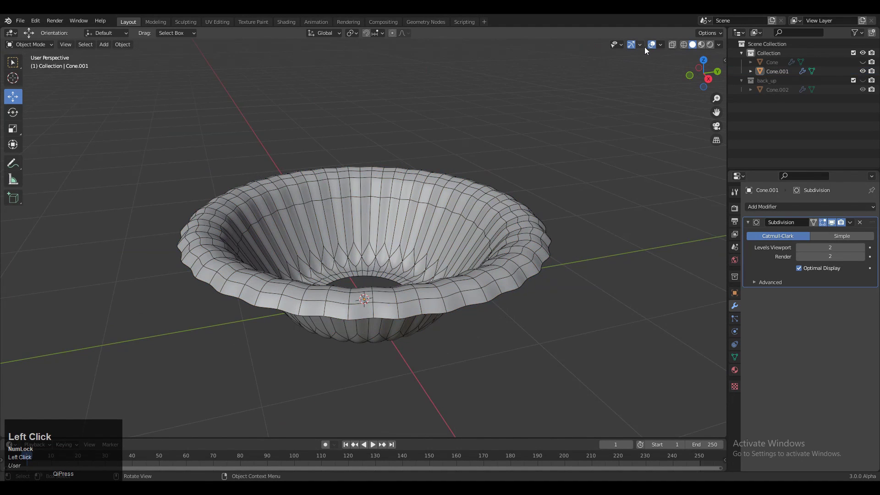
- Select the circular edge loop around the bowl's small opening and turn off the subdivision's viewport display
{"action": "middle_click_drag", "start_coordinate": [626, 110], "coordinate": [432, 277]}
{"action": "scroll", "coordinate": [432, 277], "scroll_direction": "up", "scroll_amount": 4}
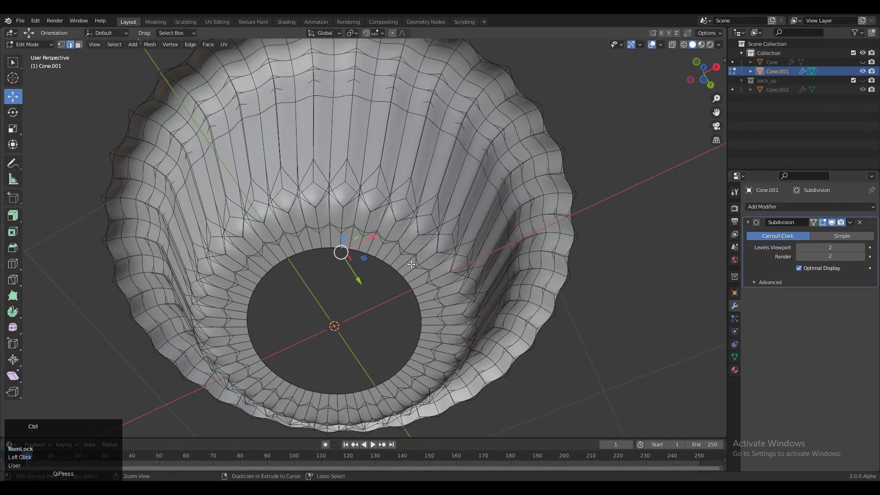
{"action": "scroll", "coordinate": [389, 280], "scroll_direction": "up", "scroll_amount": 1}
{"action": "key", "text": "2"}
{"action": "middle_click_drag", "start_coordinate": [439, 300], "coordinate": [440, 206]}
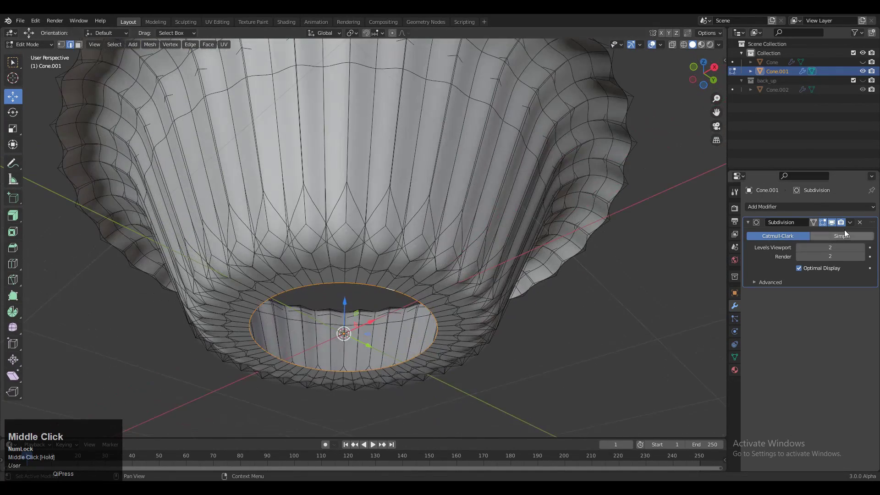
{"action": "left_click", "coordinate": [832, 224]}
- Raise the small opening's edge loop slightly along Z
{"action": "middle_click_drag", "start_coordinate": [350, 313], "coordinate": [363, 261], "text": "shift"}
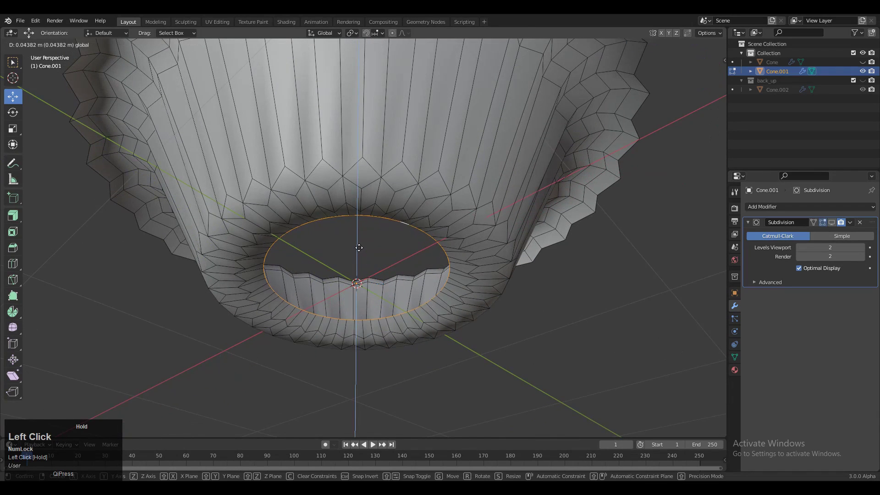
{"action": "left_click_drag", "start_coordinate": [359, 291], "coordinate": [359, 295], "text": "shift"}
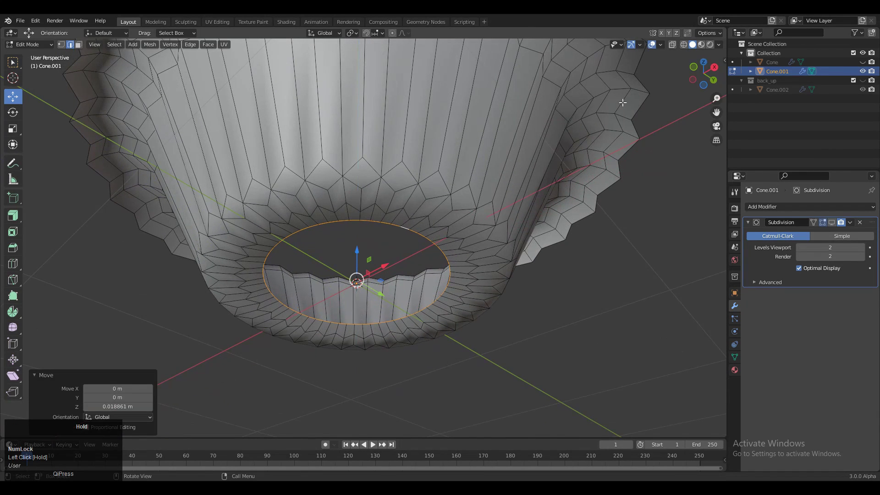
{"action": "left_click", "coordinate": [714, 68]}
{"action": "middle_click_drag", "start_coordinate": [384, 220], "coordinate": [401, 256], "text": "ctrl"}
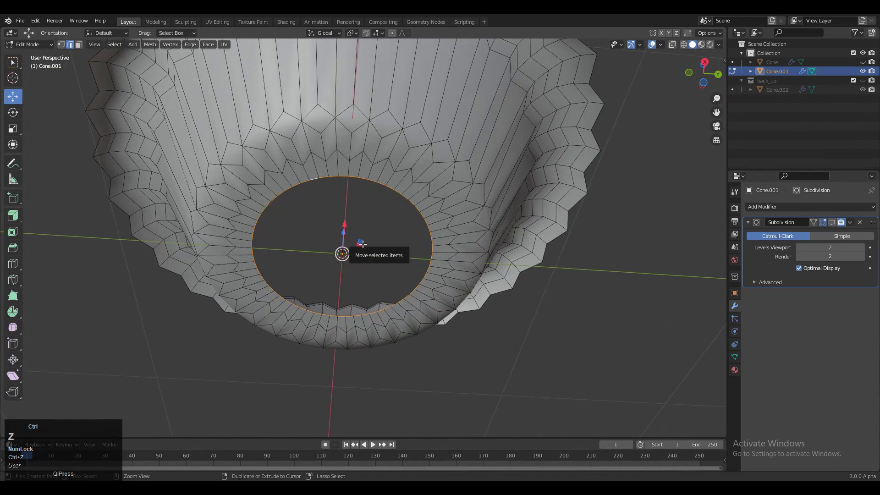
{"action": "middle_click_drag", "start_coordinate": [331, 229], "coordinate": [335, 262]}
{"action": "left_click_drag", "start_coordinate": [346, 240], "coordinate": [345, 236]}
{"action": "mouse_move", "coordinate": [377, 252]}
{"action": "middle_mouse_down"}
{"action": "mouse_move", "coordinate": [381, 221]}
{"action": "mouse_move", "coordinate": [385, 265]}
{"action": "middle_mouse_up"}
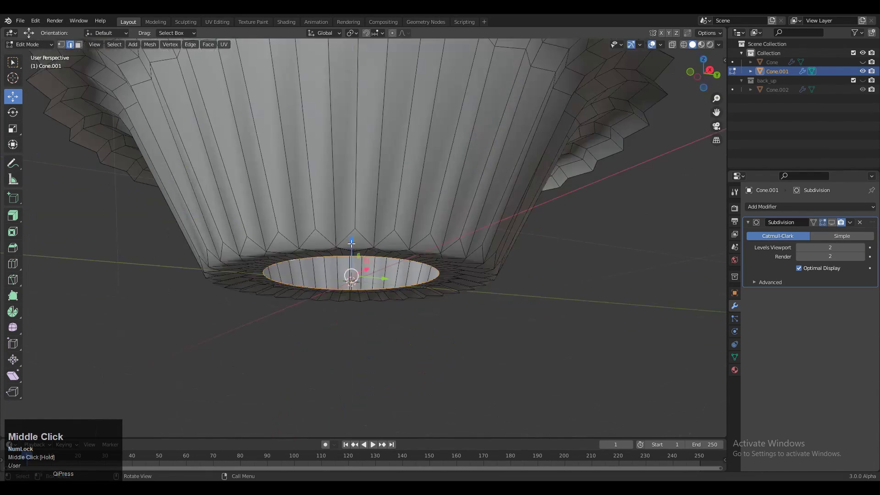
- Fill the bowl's small opening with a face and inset it
{"action": "left_click", "coordinate": [705, 67]}
{"action": "scroll", "coordinate": [325, 218], "scroll_direction": "up", "scroll_amount": 3}
{"action": "left_click", "coordinate": [672, 45]}
{"action": "middle_click_drag", "start_coordinate": [452, 289], "coordinate": [433, 275]}
{"action": "key", "text": "f"}
{"action": "key", "text": "i"}
{"action": "left_click", "coordinate": [440, 239]}
- Raise the inset base face slightly along Z in the side view, with X-ray turned off again at the end
{"action": "left_click_drag", "start_coordinate": [343, 229], "coordinate": [314, 228]}
{"action": "left_click", "coordinate": [696, 69]}
{"action": "left_click", "coordinate": [700, 72]}
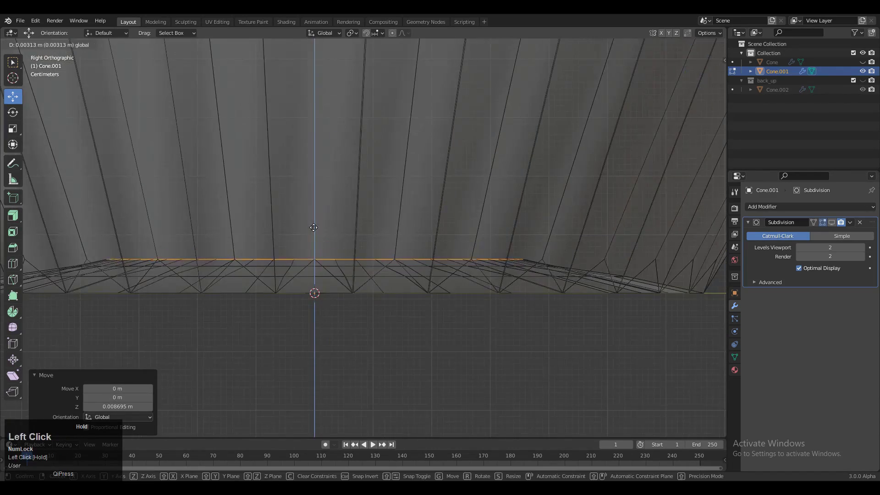
{"action": "left_click", "coordinate": [604, 259]}
{"action": "scroll", "coordinate": [603, 260], "scroll_direction": "down", "scroll_amount": 4}
{"action": "left_click", "coordinate": [672, 44]}
{"action": "middle_click_drag", "start_coordinate": [541, 248], "coordinate": [517, 183]}
- Display the subdivision in Object Mode and examine the smoothed bowl with the overlays hidden
{"action": "key", "text": "Tab"}
{"action": "left_click", "coordinate": [832, 222]}
{"action": "middle_click_drag", "start_coordinate": [619, 155], "coordinate": [617, 188], "text": "ctrl"}
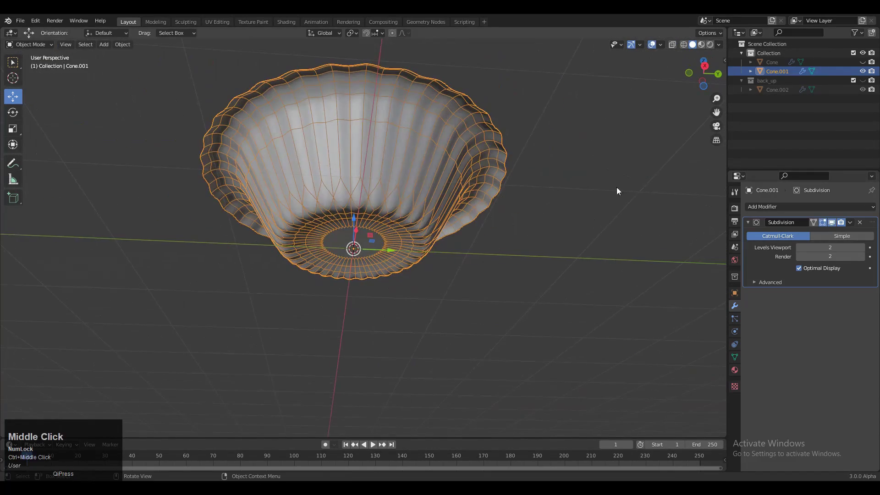
{"action": "left_click", "coordinate": [651, 44]}
{"action": "middle_click_drag", "start_coordinate": [517, 210], "coordinate": [643, 46]}
{"action": "left_click", "coordinate": [650, 44]}
- Connect opposite vertices of the base circle with an edge along the Y axis in the Bottom view, with subdivision display off
{"action": "key", "text": "Tab"}
{"action": "key", "text": "1"}
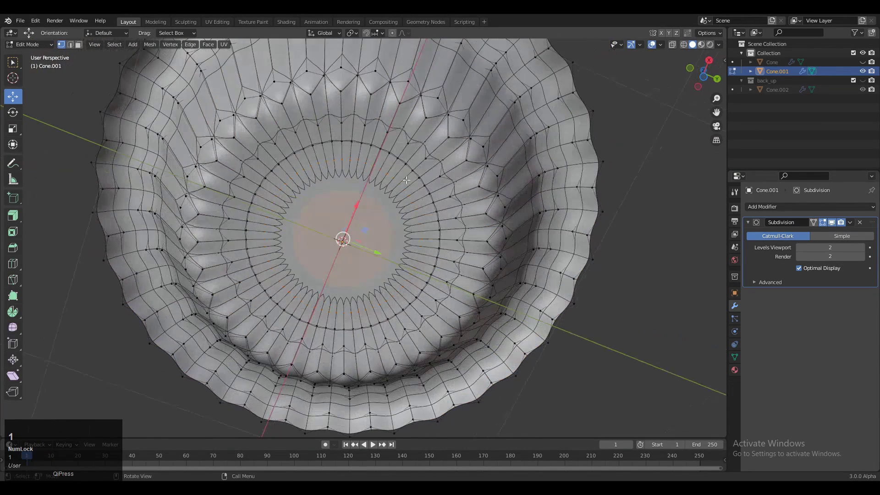
{"action": "left_click", "coordinate": [830, 223]}
{"action": "middle_click_drag", "start_coordinate": [368, 197], "coordinate": [381, 158]}
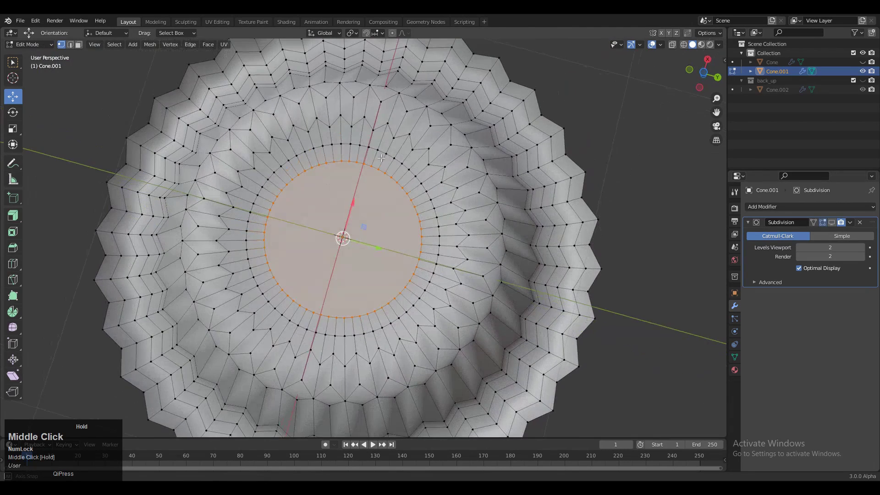
{"action": "left_click", "coordinate": [700, 86]}
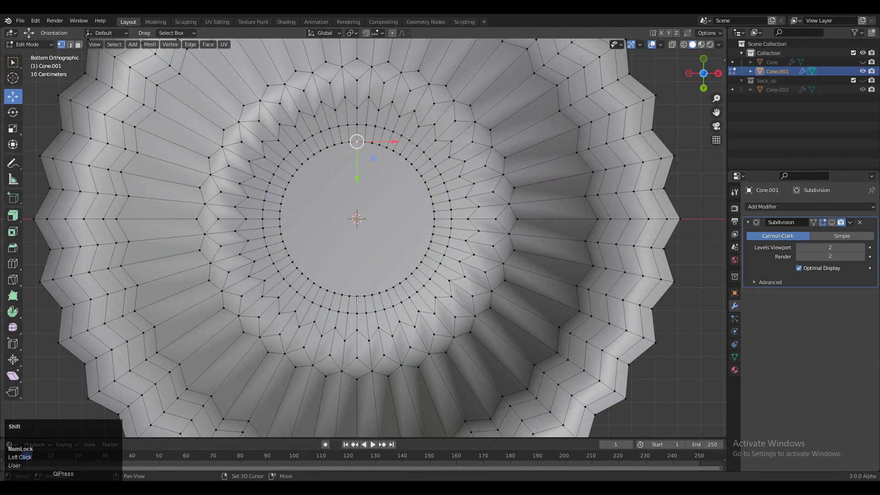
{"action": "right_click", "coordinate": [367, 190]}
{"action": "right_click", "coordinate": [374, 232]}
{"action": "left_click", "coordinate": [372, 266]}
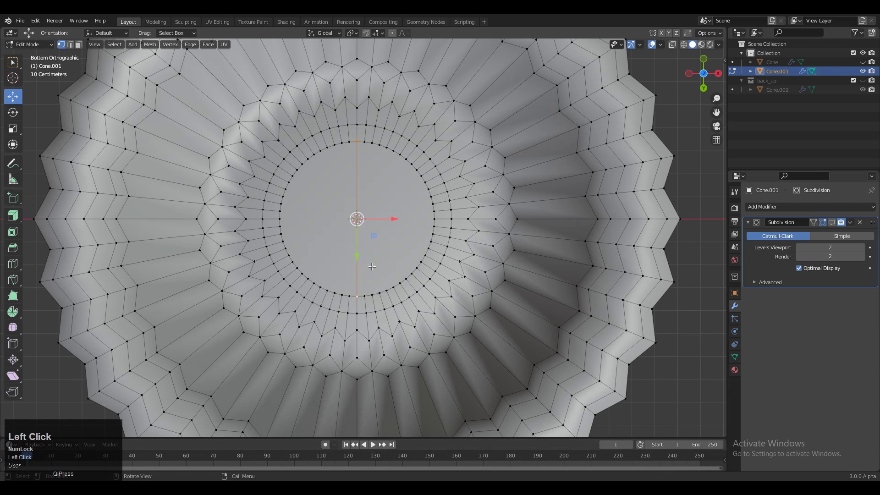
- Connect opposite base vertices along the X axis and add parallel edges across one half of the base face
{"action": "left_click", "coordinate": [283, 220], "text": "shift"}
{"action": "right_click", "coordinate": [321, 192]}
{"action": "left_click", "coordinate": [321, 191]}
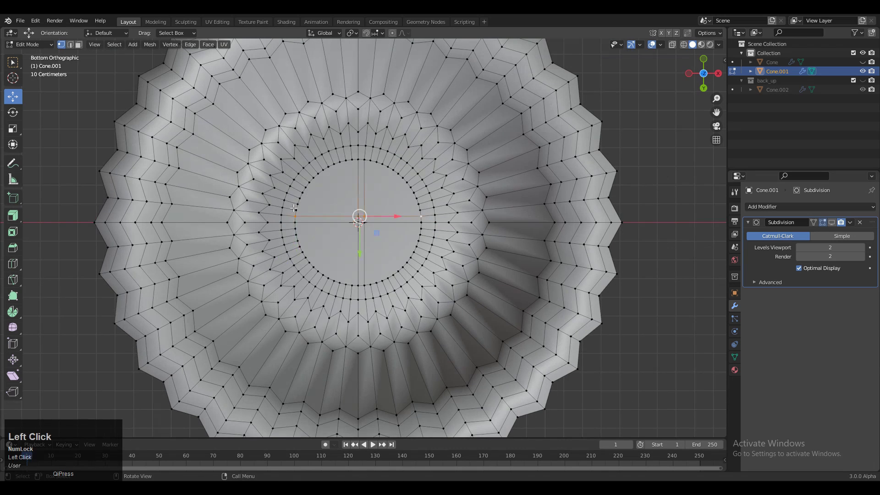
{"action": "scroll", "coordinate": [414, 199], "scroll_direction": "up", "scroll_amount": 4}
{"action": "left_click", "coordinate": [462, 199], "text": "shift"}
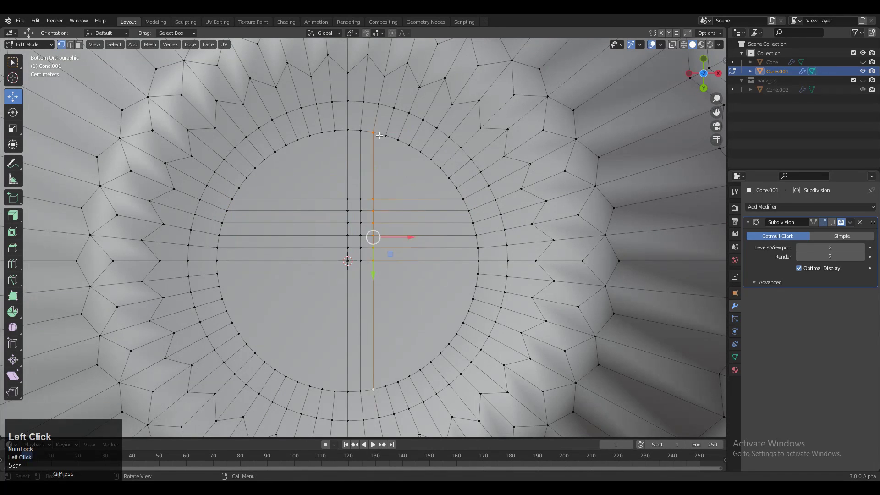
- Connect the remaining opposite base vertices with edges parallel to the Y axis, forming a grid on one side
{"action": "left_click", "coordinate": [398, 382], "text": "shift"}
{"action": "right_click", "coordinate": [424, 200]}
{"action": "left_click", "coordinate": [424, 200]}
{"action": "left_click", "coordinate": [410, 146]}
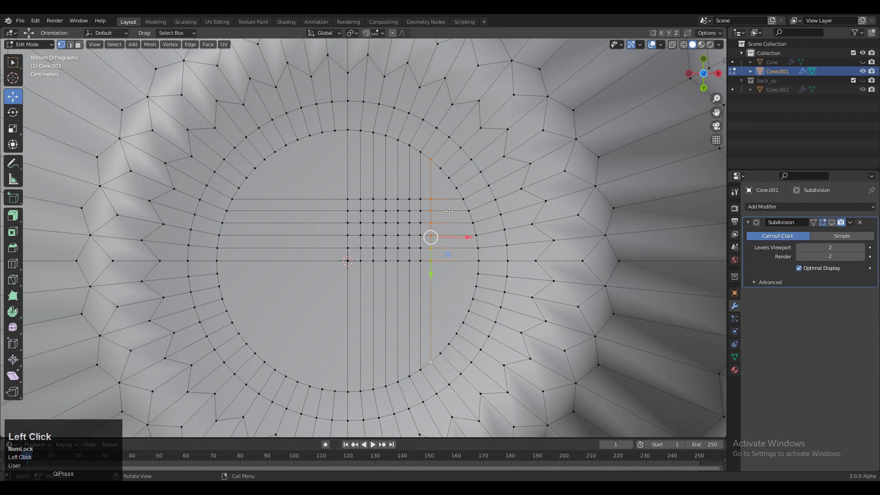
{"action": "left_click", "coordinate": [449, 178], "text": "shift"}
{"action": "key", "text": "j"}
- Symmetrize the whole mesh along both horizontal axes so the grid of edges covers the entire base
{"action": "scroll", "coordinate": [441, 207], "scroll_direction": "down", "scroll_amount": 1}
{"action": "scroll", "coordinate": [433, 244], "scroll_direction": "down", "scroll_amount": 2}
{"action": "key", "text": "3"}
{"action": "key", "text": "a"}
{"action": "left_click", "coordinate": [150, 44]}
{"action": "left_click", "coordinate": [163, 172]}
{"action": "left_click_drag", "start_coordinate": [126, 417], "coordinate": [118, 398]}
{"action": "key", "text": "a"}
{"action": "left_click", "coordinate": [149, 44]}
{"action": "left_click", "coordinate": [164, 171]}
- Display the subdivision in Object Mode and examine the bowl's gridded base and lip
{"action": "scroll", "coordinate": [576, 222], "scroll_direction": "down", "scroll_amount": 3}
{"action": "middle_click_drag", "start_coordinate": [576, 222], "coordinate": [421, 225]}
{"action": "scroll", "coordinate": [503, 171], "scroll_direction": "down", "scroll_amount": 1}
{"action": "key", "text": "Tab"}
{"action": "left_click", "coordinate": [831, 223]}
{"action": "middle_click_drag", "start_coordinate": [463, 110], "coordinate": [447, 294]}
- Try to dissolve the edge running up the pleated wall, with subdivision display off
{"action": "key", "text": "Tab"}
{"action": "left_click", "coordinate": [831, 222]}
{"action": "key", "text": "2"}
{"action": "left_click", "coordinate": [395, 188], "text": "alt"}
{"action": "key", "text": "ctrl+x"}
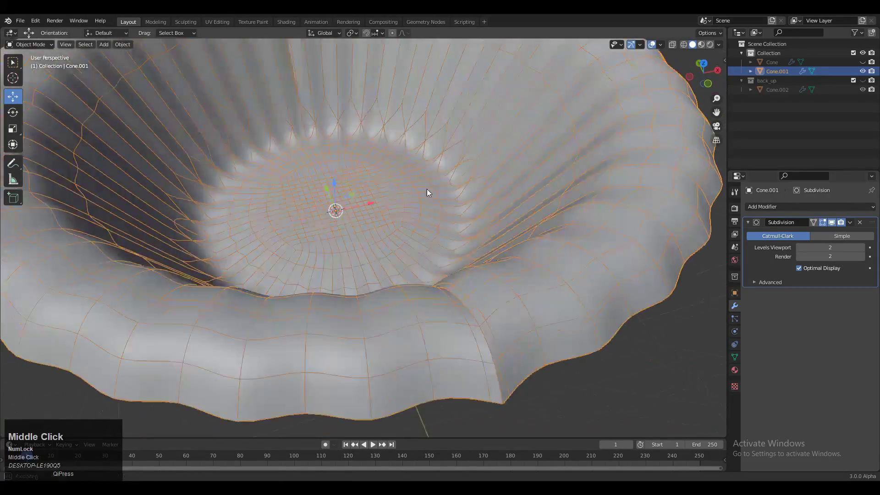
{"action": "key", "text": "ctrl+z"}
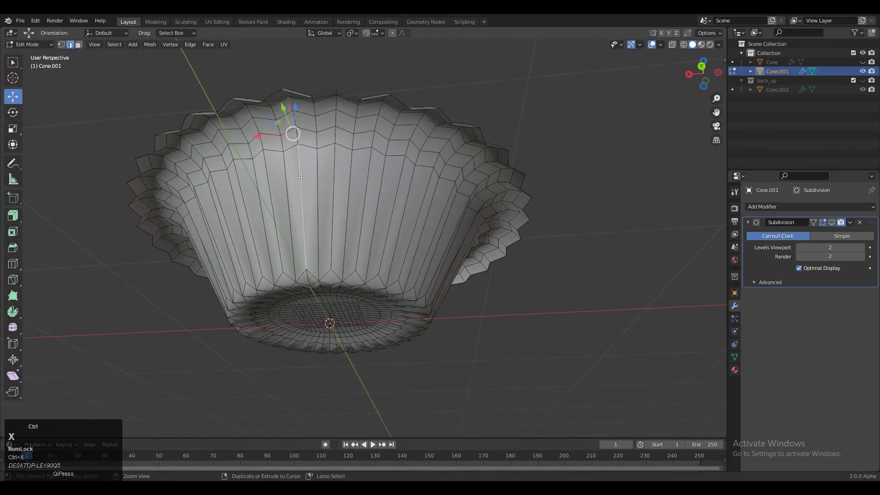
- Hide the overlays and examine the subdivided bowl's pleats and base from above and below
{"action": "scroll", "coordinate": [301, 177], "scroll_direction": "down", "scroll_amount": 4}
{"action": "key", "text": "Tab"}
{"action": "left_click", "coordinate": [468, 231]}
{"action": "middle_click_drag", "start_coordinate": [467, 228], "coordinate": [478, 278]}
{"action": "key", "text": "Tab"}
{"action": "left_click", "coordinate": [653, 44]}
{"action": "scroll", "coordinate": [546, 163], "scroll_direction": "up", "scroll_amount": 1}
{"action": "middle_click_drag", "start_coordinate": [546, 163], "coordinate": [527, 220]}
{"action": "right_click", "coordinate": [449, 182]}
{"action": "key", "text": "Tab"}
{"action": "left_click", "coordinate": [482, 193]}
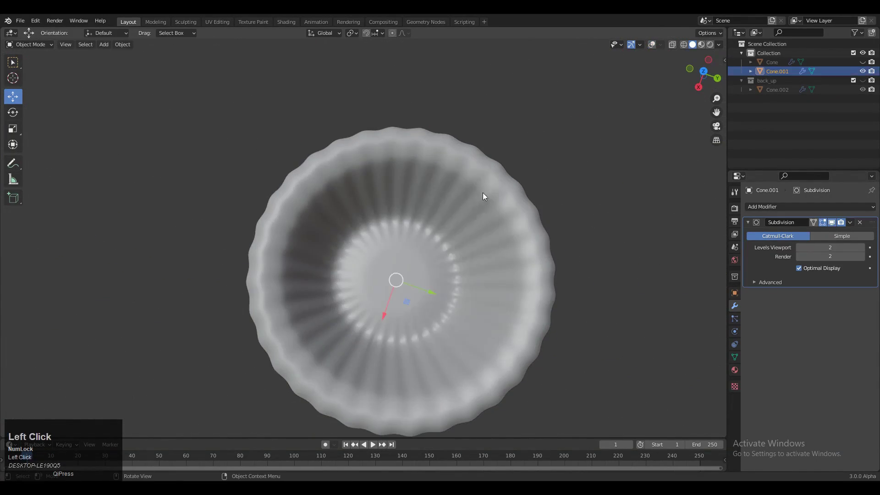
{"action": "middle_click_drag", "start_coordinate": [483, 193], "coordinate": [418, 147]}
- Turn the overlays back on and disable the wireframe overlay
{"action": "left_click", "coordinate": [661, 45]}
{"action": "left_click", "coordinate": [651, 44]}
{"action": "left_click", "coordinate": [660, 44]}
{"action": "left_click", "coordinate": [603, 200]}
- Slide the edge loop between the pleated wall and the lip by a factor of 0.073
{"action": "key", "text": "Tab"}
{"action": "scroll", "coordinate": [532, 174], "scroll_direction": "up", "scroll_amount": 2}
{"action": "mouse_move", "coordinate": [532, 173]}
{"action": "middle_mouse_down"}
{"action": "mouse_move", "coordinate": [598, 185]}
{"action": "mouse_move", "coordinate": [537, 159]}
{"action": "middle_mouse_up"}
{"action": "key", "text": "Tab"}
{"action": "key", "text": "KP_2"}
{"action": "left_click", "coordinate": [545, 162]}
{"action": "key", "text": "Tab"}
{"action": "key", "text": "Tab"}
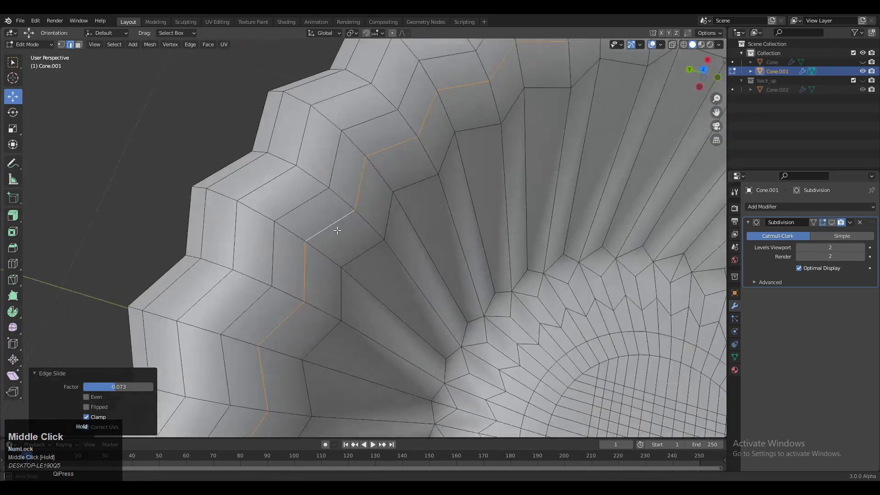
{"action": "middle_click_drag", "start_coordinate": [336, 229], "coordinate": [619, 214]}
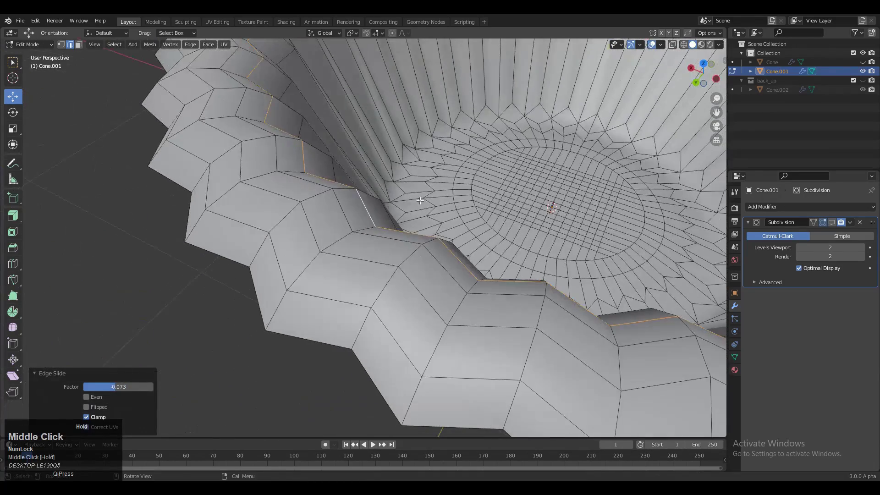
- Add a Solidify modifier to the bowl and set its thickness to -0.019 m
{"action": "key", "text": "Tab"}
{"action": "left_click", "coordinate": [520, 186]}
{"action": "left_click", "coordinate": [801, 207]}
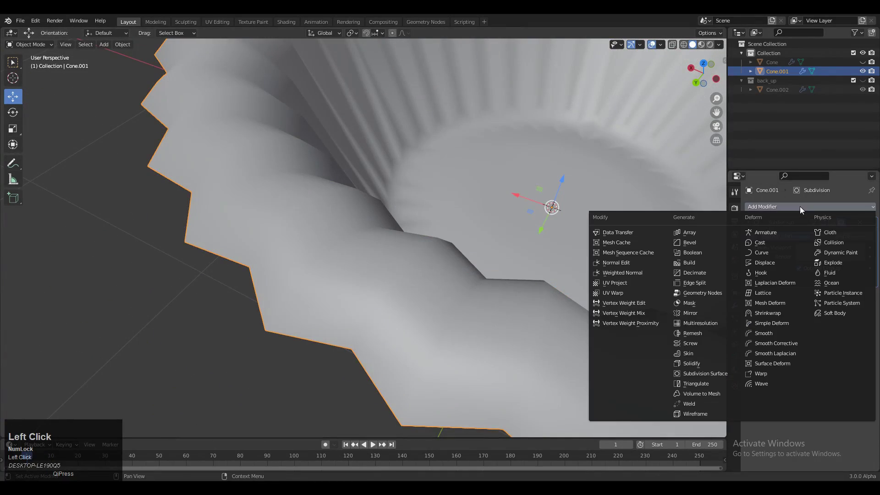
{"action": "left_click", "coordinate": [694, 364]}
{"action": "middle_click_drag", "start_coordinate": [691, 362], "coordinate": [507, 251]}
{"action": "left_click_drag", "start_coordinate": [830, 319], "coordinate": [655, 250]}
{"action": "left_click_drag", "start_coordinate": [841, 320], "coordinate": [876, 319]}
{"action": "middle_click_drag", "start_coordinate": [442, 164], "coordinate": [463, 206]}
{"action": "scroll", "coordinate": [463, 194], "scroll_direction": "down", "scroll_amount": 2}
{"action": "middle_click_drag", "start_coordinate": [462, 206], "coordinate": [253, 301], "text": "shift"}
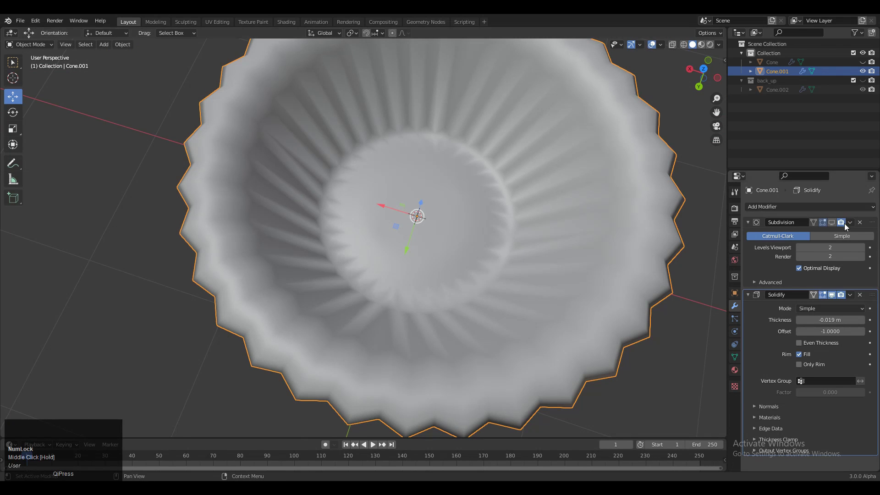
- Remove the Subdivision modifier and fine-tune the Solidify thickness
{"action": "left_click", "coordinate": [860, 223]}
{"action": "middle_click_drag", "start_coordinate": [628, 269], "coordinate": [754, 261]}
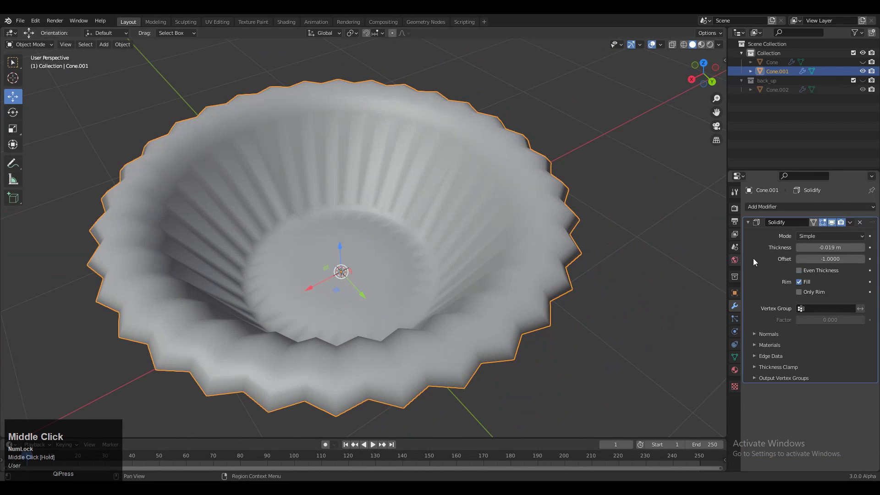
{"action": "mouse_move", "coordinate": [830, 247]}
{"action": "left_mouse_down", "text": "shift"}
{"action": "mouse_move", "coordinate": [843, 247]}
{"action": "mouse_move", "coordinate": [811, 247]}
{"action": "mouse_move", "coordinate": [843, 247]}
{"action": "left_mouse_up", "text": "shift"}
{"action": "scroll", "coordinate": [560, 271], "scroll_direction": "up", "scroll_amount": 2}
{"action": "middle_click_drag", "start_coordinate": [563, 327], "coordinate": [591, 268]}
{"action": "left_click_drag", "start_coordinate": [818, 248], "coordinate": [802, 247], "text": "shift"}
- Apply the Solidify modifier and add a new Subdivision Surface modifier to the bowl
{"action": "middle_click_drag", "start_coordinate": [596, 193], "coordinate": [548, 268]}
{"action": "left_click", "coordinate": [838, 235]}
{"action": "key", "text": "Tab"}
{"action": "scroll", "coordinate": [597, 296], "scroll_direction": "up", "scroll_amount": 4}
{"action": "key", "text": "Tab"}
{"action": "left_click", "coordinate": [791, 206]}
{"action": "left_click", "coordinate": [752, 363]}
{"action": "middle_click_drag", "start_coordinate": [466, 287], "coordinate": [527, 275]}
- Dissolve the extra edges where the inner wall meets the base, with subdivision display off
{"action": "key", "text": "Tab"}
{"action": "scroll", "coordinate": [527, 275], "scroll_direction": "up", "scroll_amount": 2}
{"action": "left_click", "coordinate": [830, 224]}
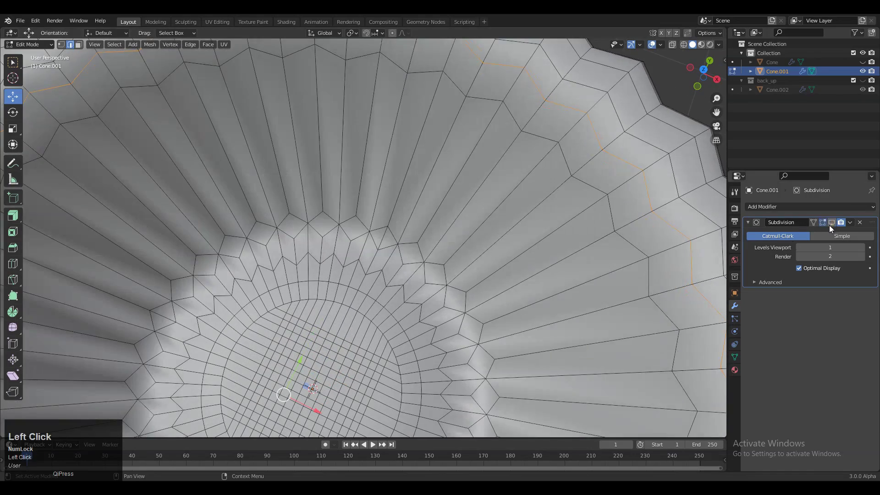
{"action": "scroll", "coordinate": [386, 244], "scroll_direction": "up", "scroll_amount": 3}
{"action": "key", "text": "2"}
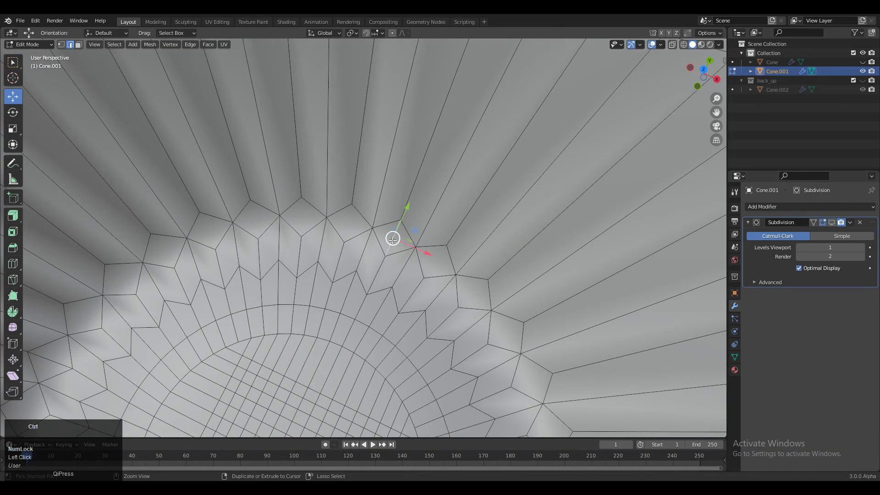
{"action": "middle_click_drag", "start_coordinate": [397, 273], "coordinate": [373, 283]}
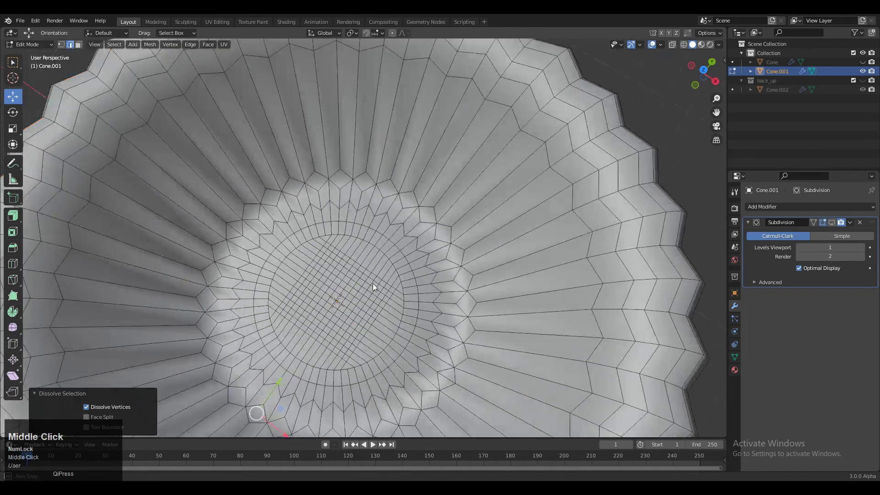
- Redisplay the subdivision in Object Mode and set its viewport level to 2
{"action": "key", "text": "Tab"}
{"action": "key", "text": "Tab"}
{"action": "key", "text": "Tab"}
{"action": "left_click", "coordinate": [832, 224]}
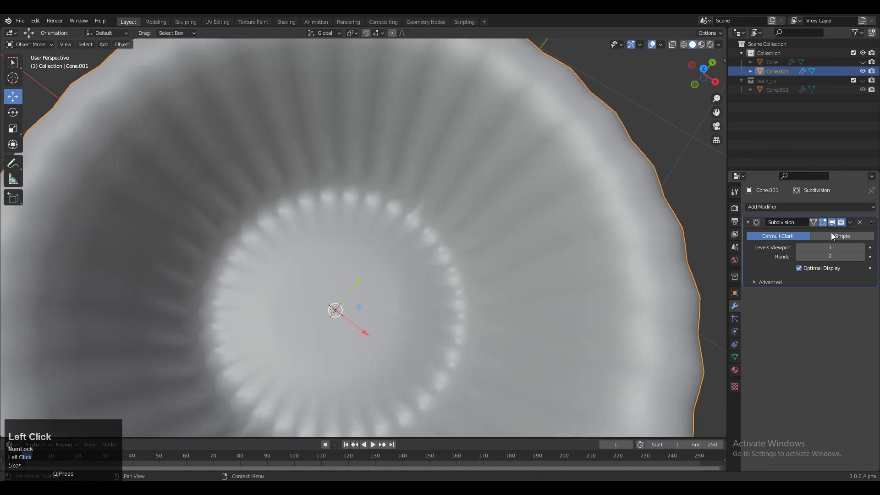
{"action": "middle_click_drag", "start_coordinate": [551, 233], "coordinate": [543, 315]}
- Merge all of the bowl's vertices by distance with a merge distance of 0.0101 m
{"action": "key", "text": "Tab"}
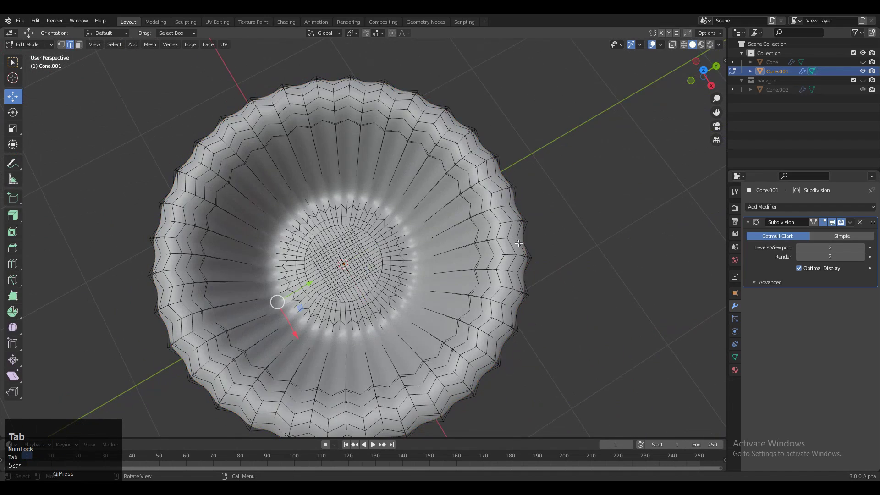
{"action": "key", "text": "a"}
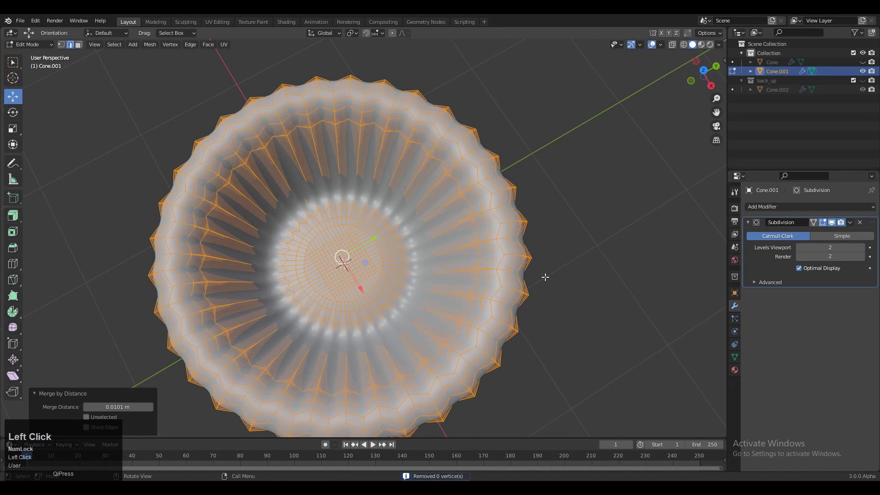
{"action": "key", "text": "Tab"}
- Examine the thickened bowl's underside and interior in Object Mode
{"action": "middle_click_drag", "start_coordinate": [545, 268], "coordinate": [521, 208]}
{"action": "scroll", "coordinate": [512, 273], "scroll_direction": "down", "scroll_amount": 5}
{"action": "key", "text": "Tab"}
{"action": "key", "text": "Tab"}
{"action": "scroll", "coordinate": [546, 197], "scroll_direction": "down", "scroll_amount": 4}
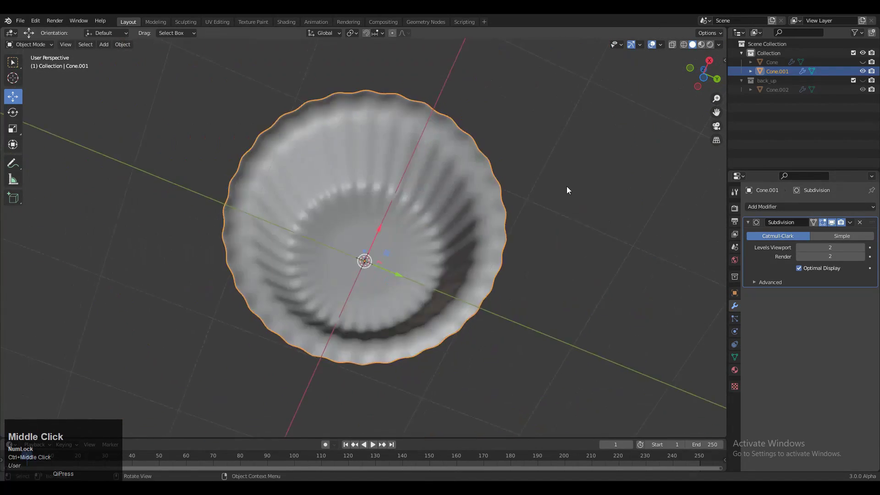
{"action": "middle_click_drag", "start_coordinate": [567, 186], "coordinate": [565, 258]}
{"action": "left_click", "coordinate": [541, 171]}
- Insert two evenly spaced edge loops around the bowl's inner pleated wall
{"action": "scroll", "coordinate": [554, 238], "scroll_direction": "up", "scroll_amount": 3}
{"action": "middle_click_drag", "start_coordinate": [541, 170], "coordinate": [365, 249]}
{"action": "scroll", "coordinate": [469, 252], "scroll_direction": "up", "scroll_amount": 3}
{"action": "key", "text": "Tab"}
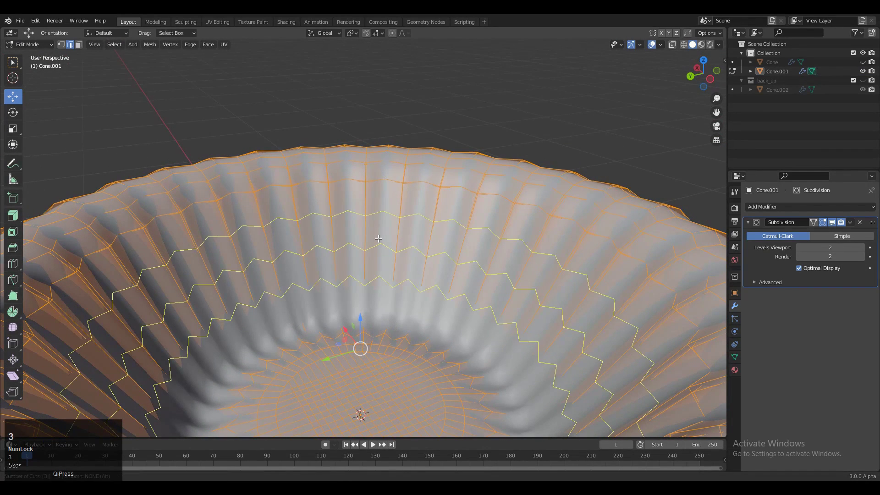
{"action": "left_click", "coordinate": [403, 245]}
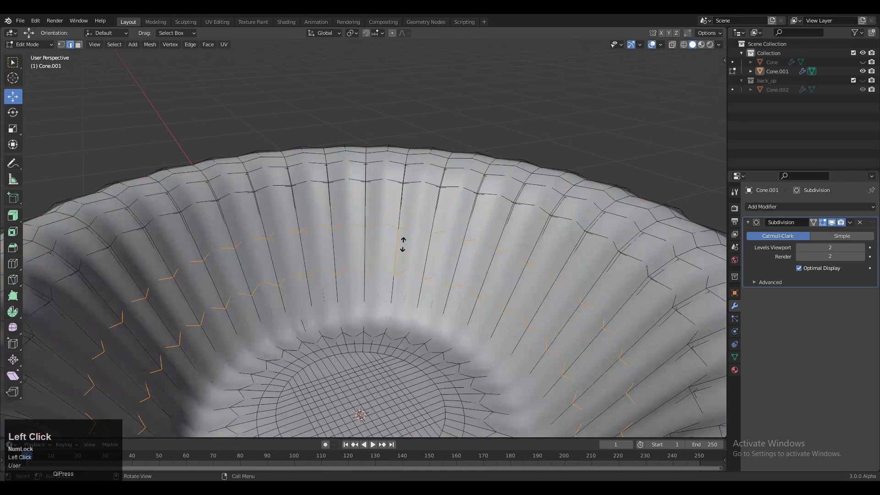
{"action": "key", "text": "Tab"}
- Insert matching edge loops around the bowl's outer pleated wall
{"action": "middle_click_drag", "start_coordinate": [488, 179], "coordinate": [553, 271]}
{"action": "key", "text": "Tab"}
{"action": "left_click", "coordinate": [448, 218]}
{"action": "key", "text": "Tab"}
{"action": "left_click", "coordinate": [552, 271]}
- Inset the thin face loop along the lip's rim slightly, with subdivision display turned off
{"action": "middle_click_drag", "start_coordinate": [507, 195], "coordinate": [568, 225]}
{"action": "scroll", "coordinate": [568, 224], "scroll_direction": "up", "scroll_amount": 1}
{"action": "left_click", "coordinate": [349, 243], "text": "alt"}
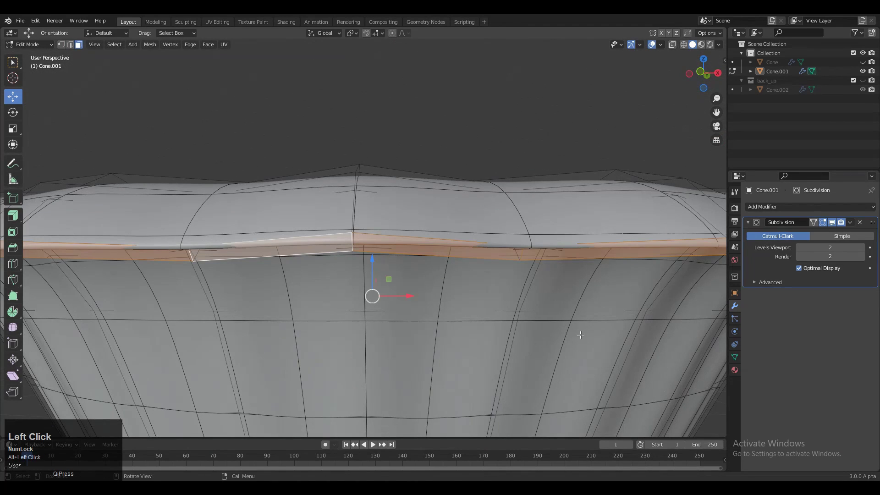
{"action": "key", "text": "i"}
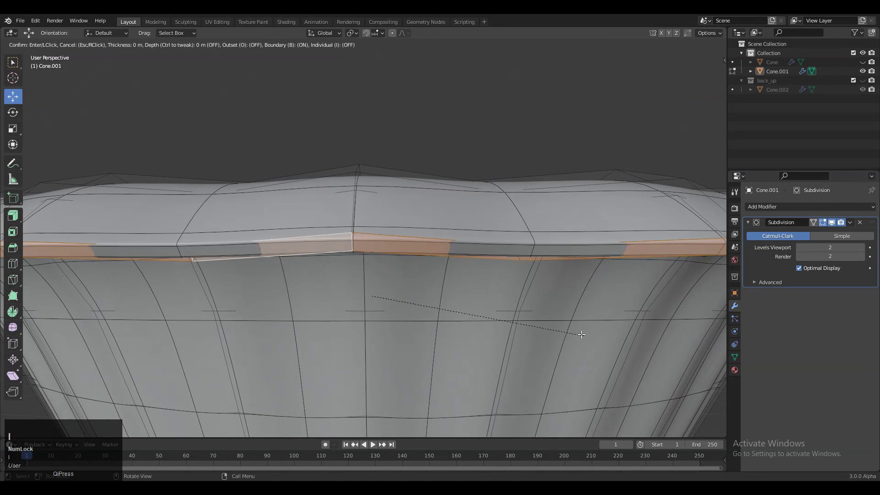
{"action": "left_click", "coordinate": [627, 352]}
{"action": "left_click", "coordinate": [832, 222]}
{"action": "middle_click_drag", "start_coordinate": [570, 291], "coordinate": [495, 328]}
{"action": "key", "text": "ctrl+z"}
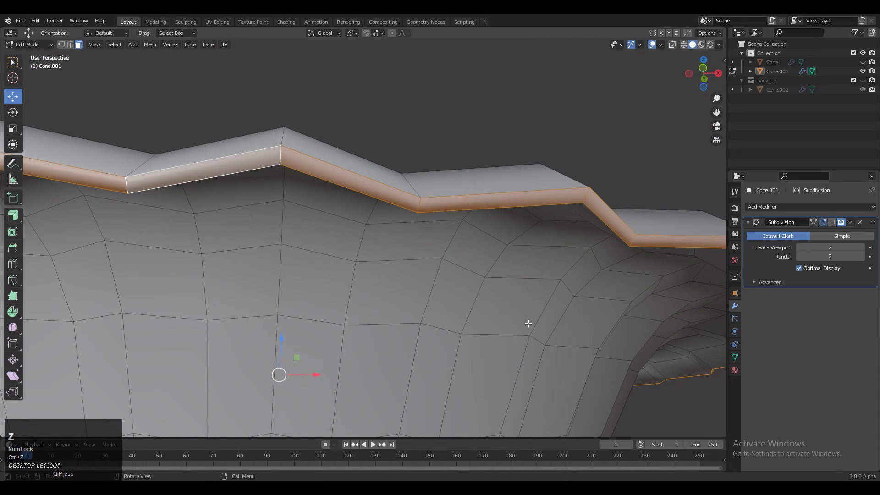
{"action": "key", "text": "i"}
{"action": "left_click", "coordinate": [550, 334]}
- Display the subdivided bowl in Object Mode with the overlays hidden
{"action": "key", "text": "Tab"}
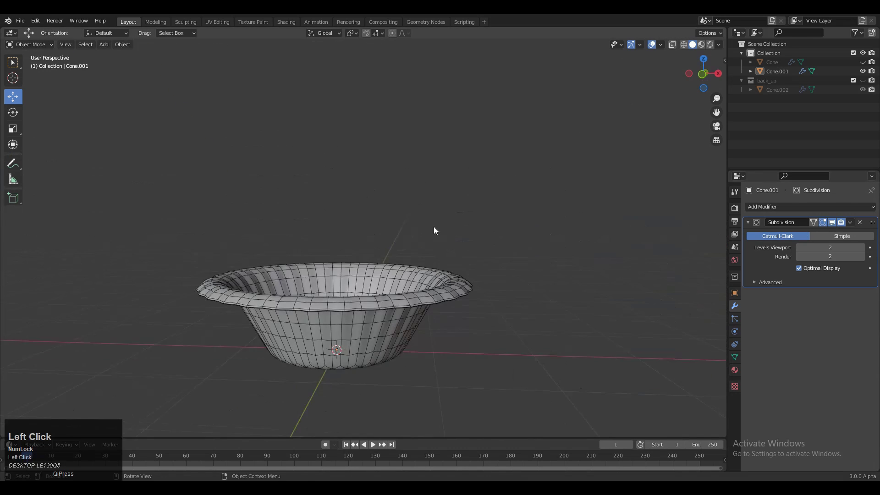
{"action": "key", "text": "alt+shift+z"}
{"action": "scroll", "coordinate": [433, 226], "scroll_direction": "up", "scroll_amount": 5}
{"action": "middle_click_drag", "start_coordinate": [434, 226], "coordinate": [487, 348]}
{"action": "left_click", "coordinate": [653, 44]}
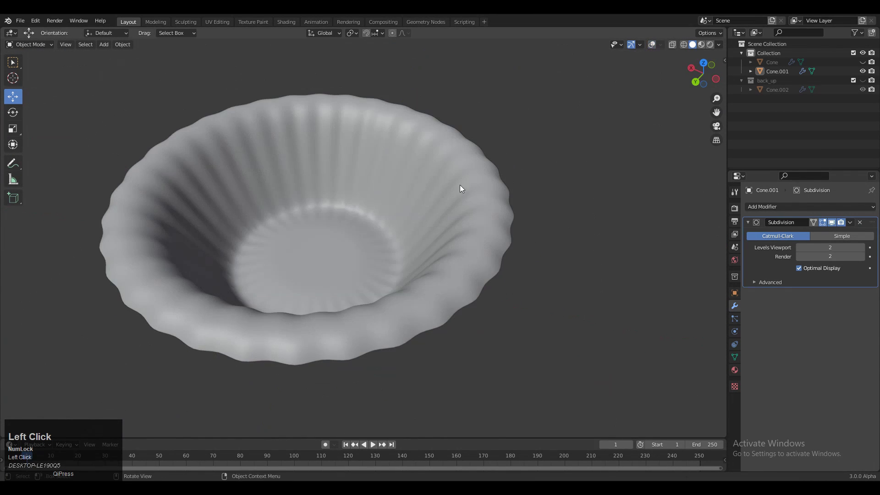
- Shade the bowl smooth and examine its interior, lip and underside
{"action": "middle_click_drag", "start_coordinate": [460, 185], "coordinate": [430, 250]}
{"action": "right_click", "coordinate": [358, 199]}
{"action": "left_click", "coordinate": [359, 198]}
{"action": "middle_click_drag", "start_coordinate": [516, 176], "coordinate": [543, 104]}
{"action": "left_click", "coordinate": [543, 104]}
{"action": "middle_click_drag", "start_coordinate": [538, 204], "coordinate": [371, 434]}
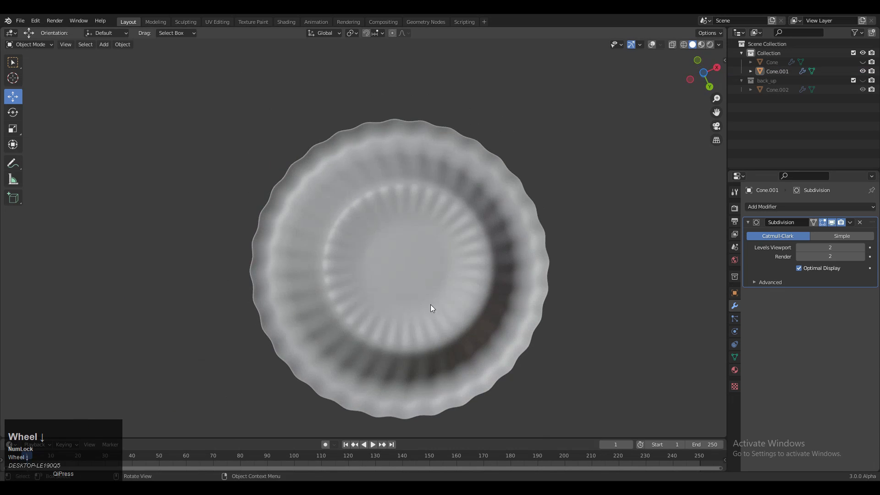